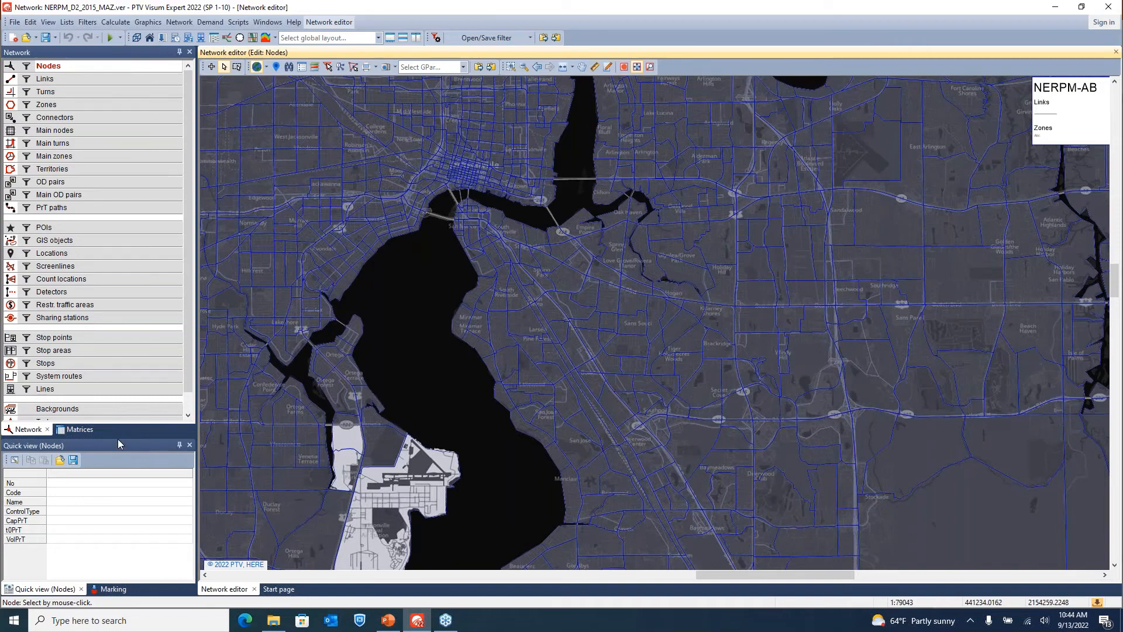
{"action": "left_click", "coordinate": [131, 181]}
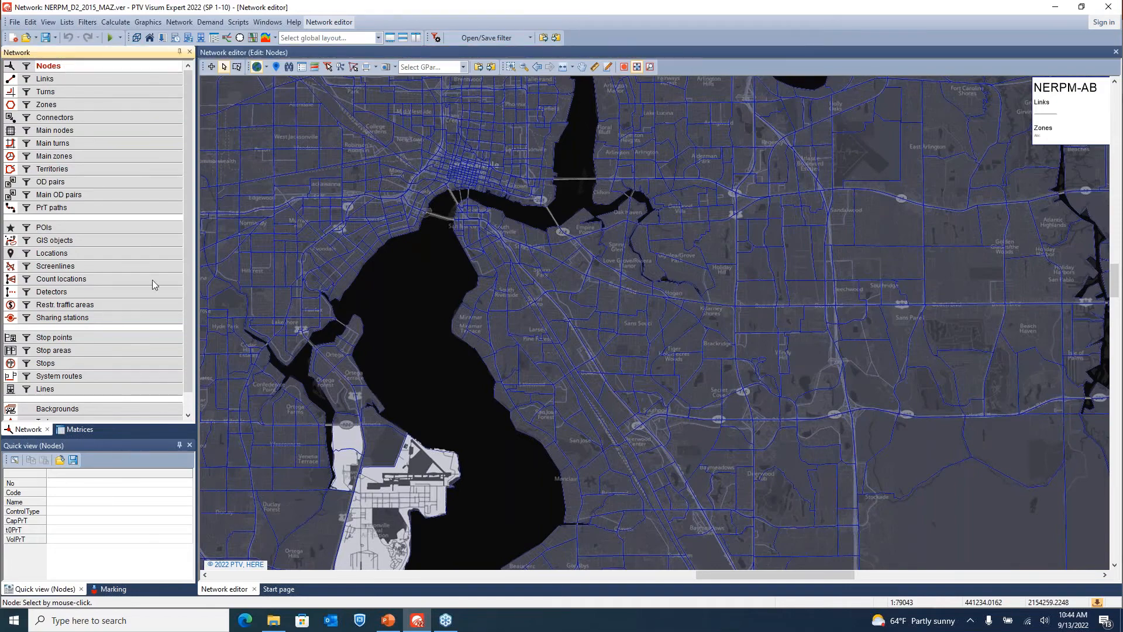
{"action": "left_click", "coordinate": [110, 445]}
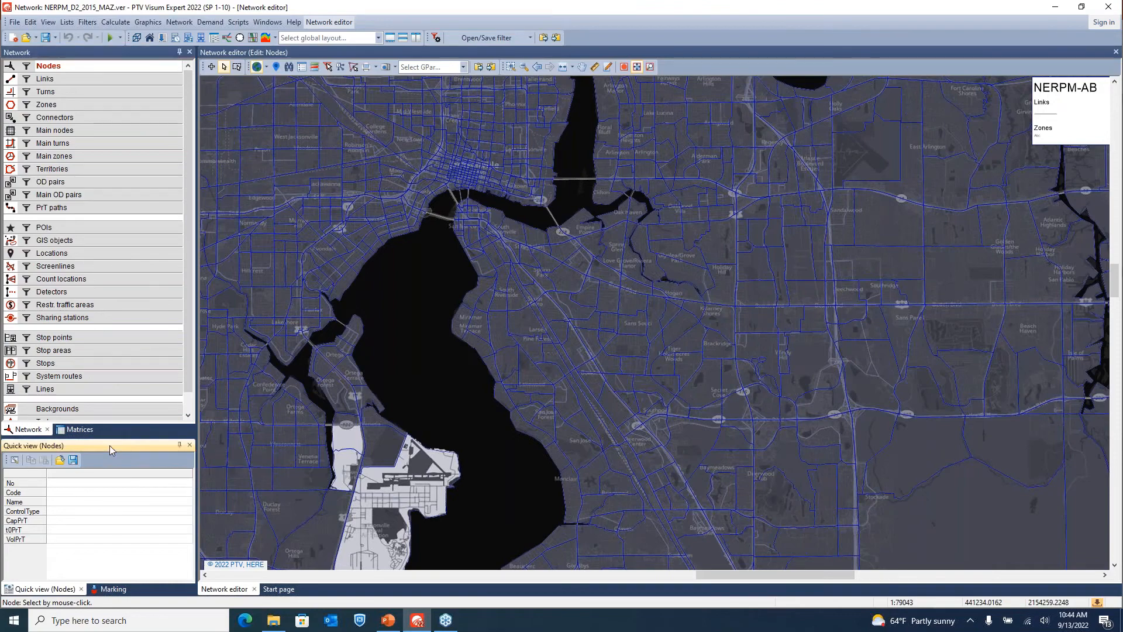
{"action": "left_click", "coordinate": [304, 53]}
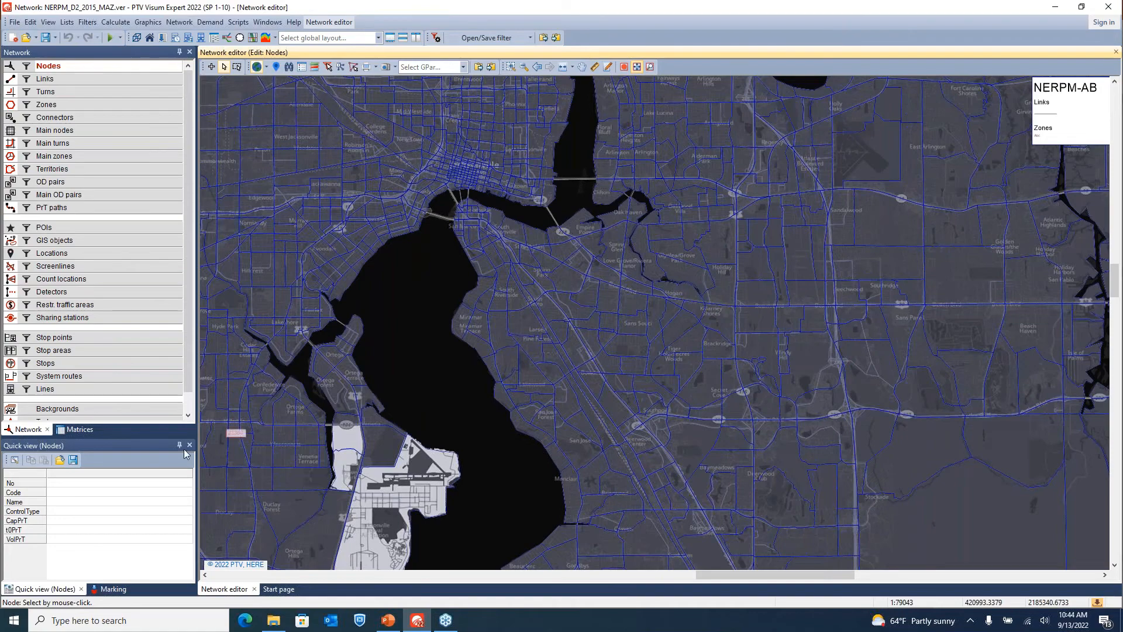
{"action": "left_click", "coordinate": [82, 55]}
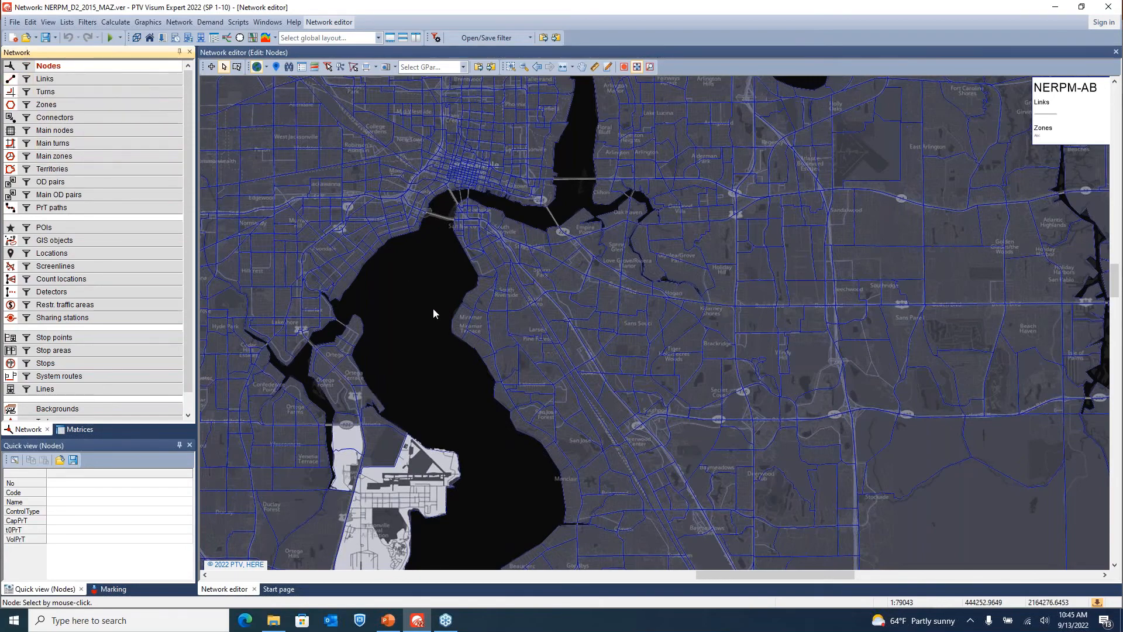
Toggle the display of zones, links and nodes on the network map, leaving only the links switched on.
{"action": "scroll", "coordinate": [433, 307], "scroll_direction": "down", "scroll_amount": 2}
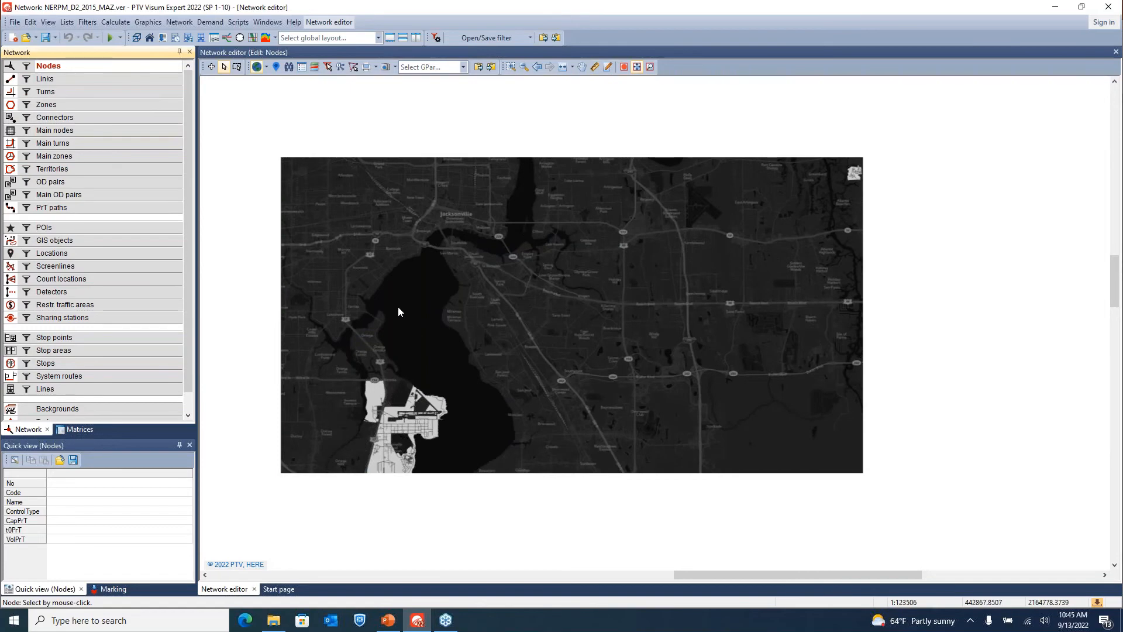
{"action": "left_click_drag", "start_coordinate": [398, 312], "coordinate": [499, 325]}
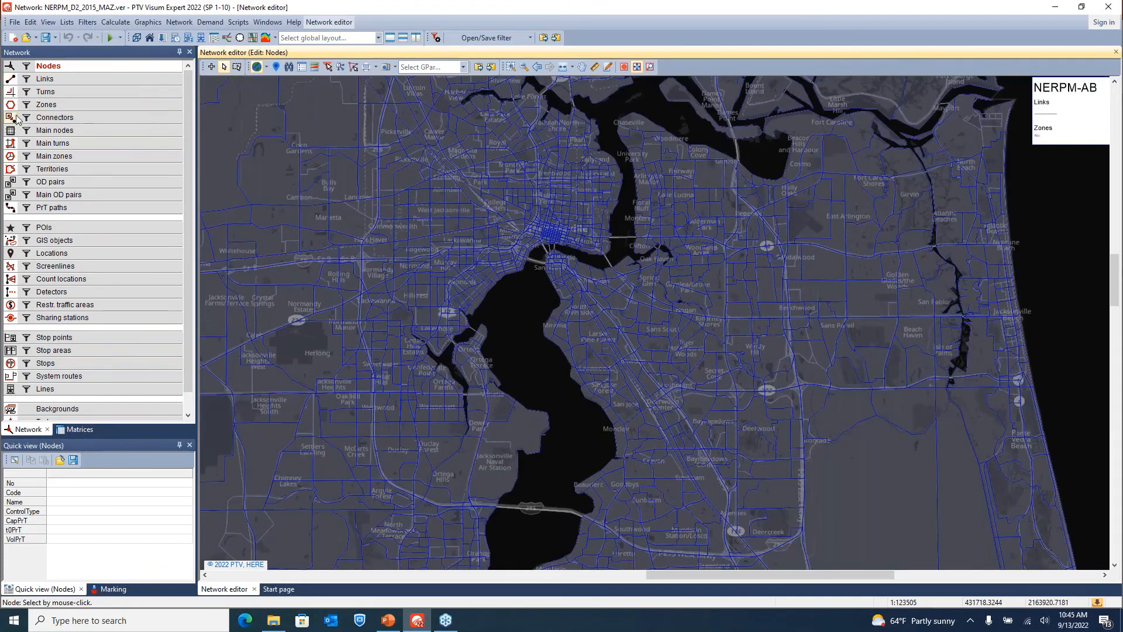
{"action": "left_click", "coordinate": [10, 107]}
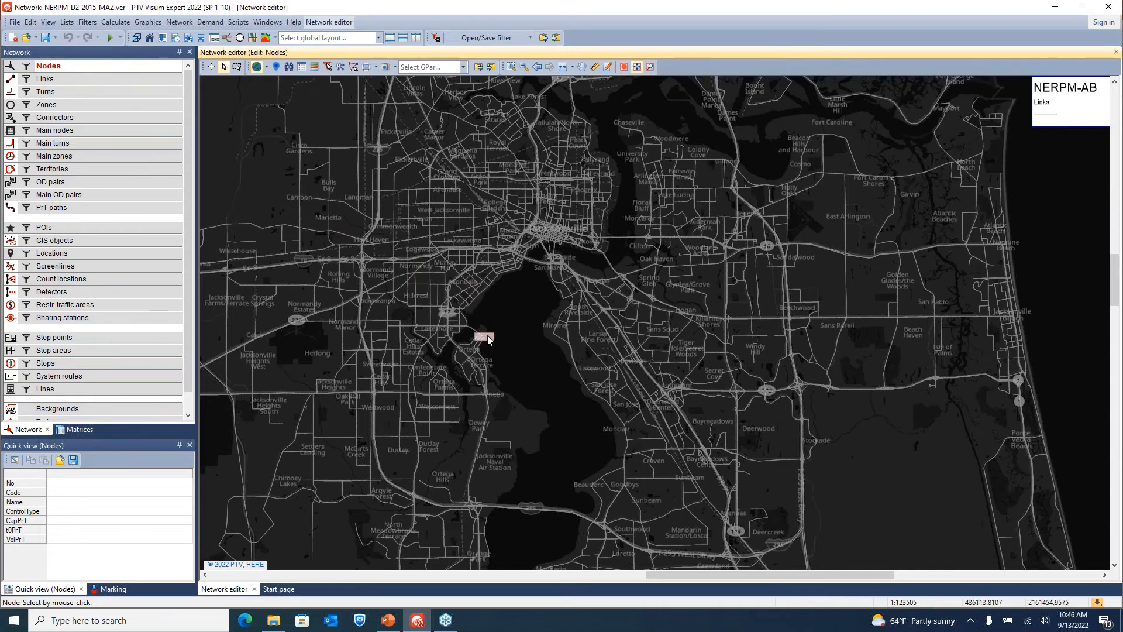
{"action": "left_click", "coordinate": [9, 106]}
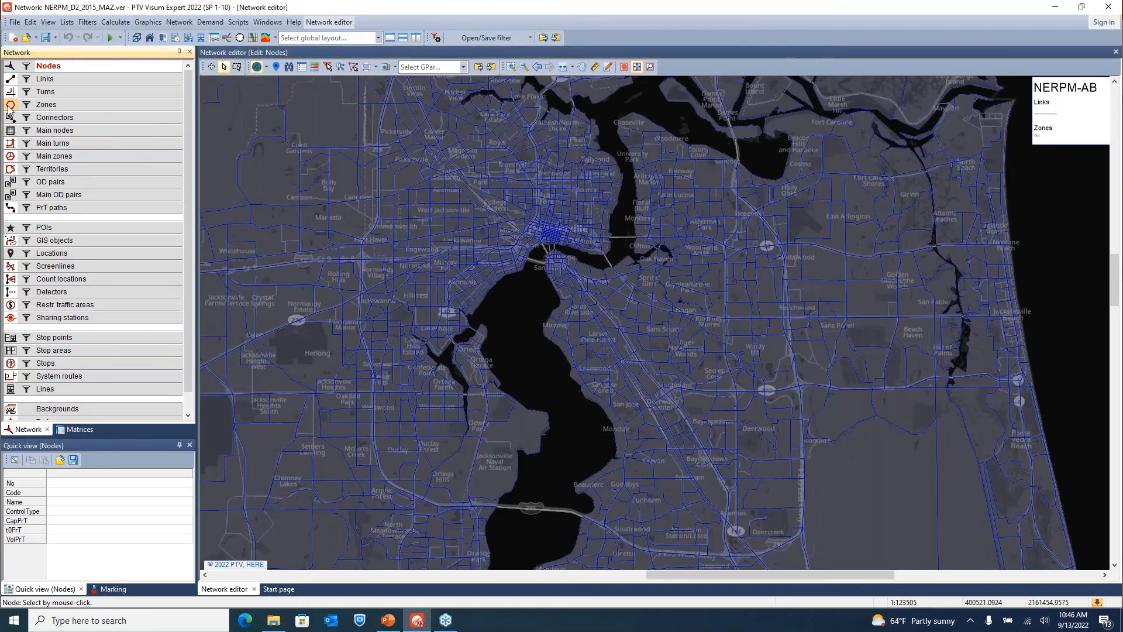
{"action": "left_click", "coordinate": [8, 107]}
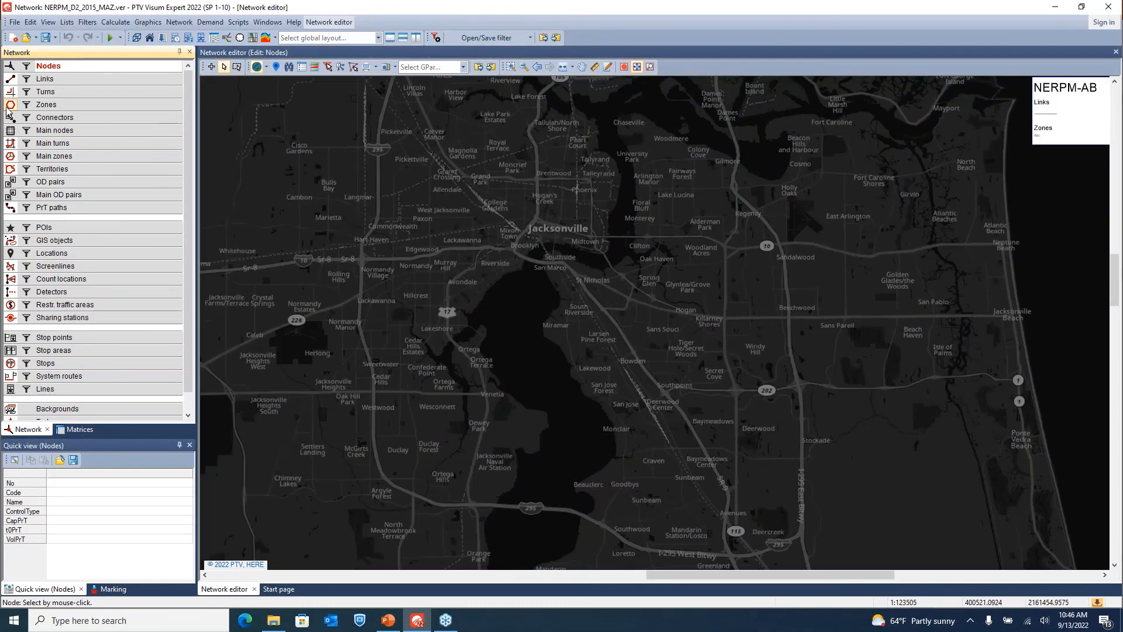
{"action": "left_click", "coordinate": [9, 79]}
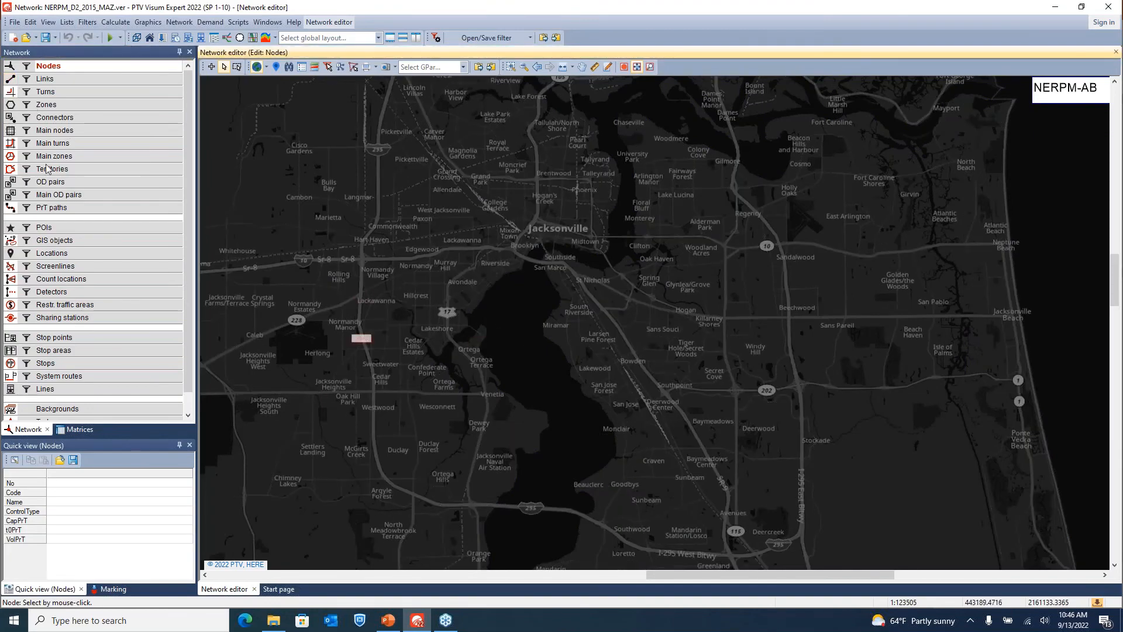
{"action": "left_click", "coordinate": [10, 66]}
{"action": "left_click", "coordinate": [9, 67]}
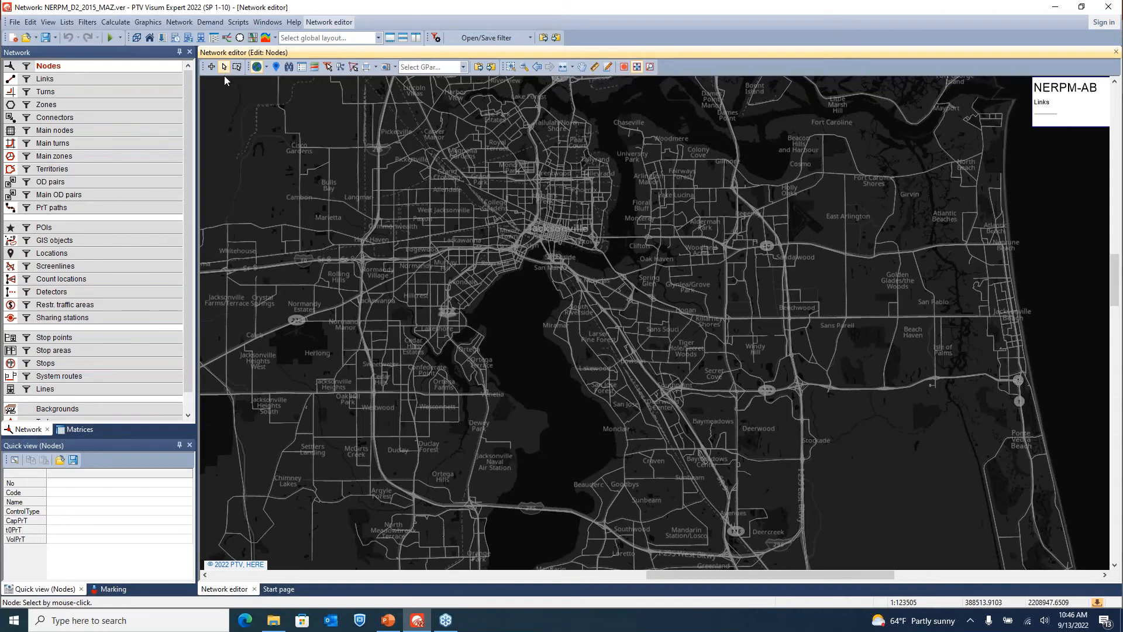
Select a node in downtown Jacksonville and look over the surrounding road network.
{"action": "left_click", "coordinate": [377, 218]}
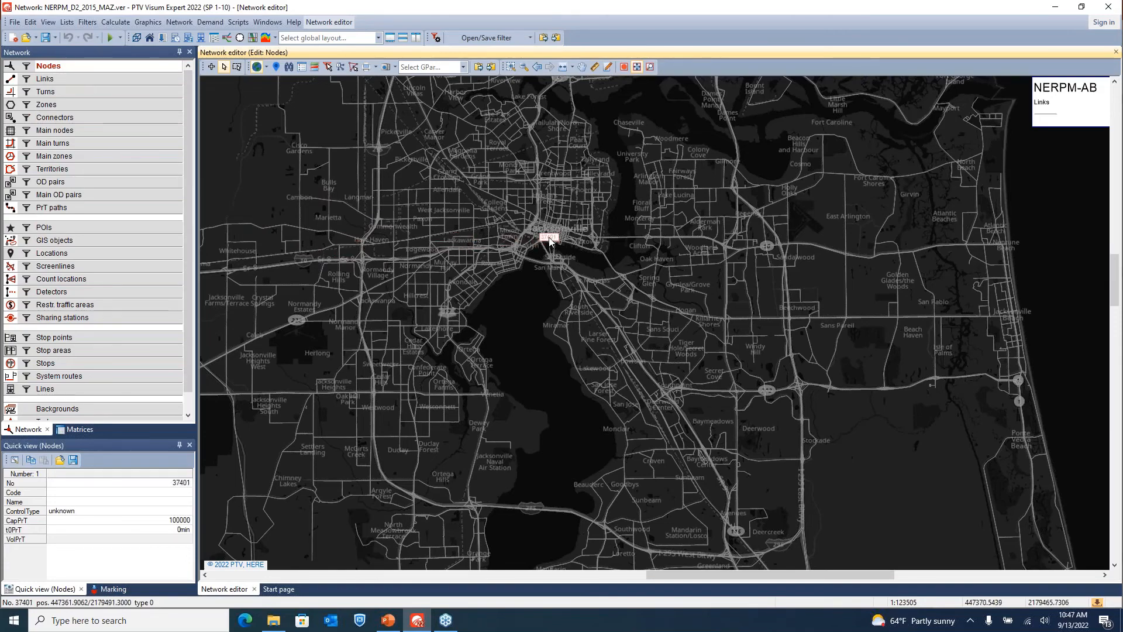
{"action": "scroll", "coordinate": [550, 240], "scroll_direction": "up", "scroll_amount": 1}
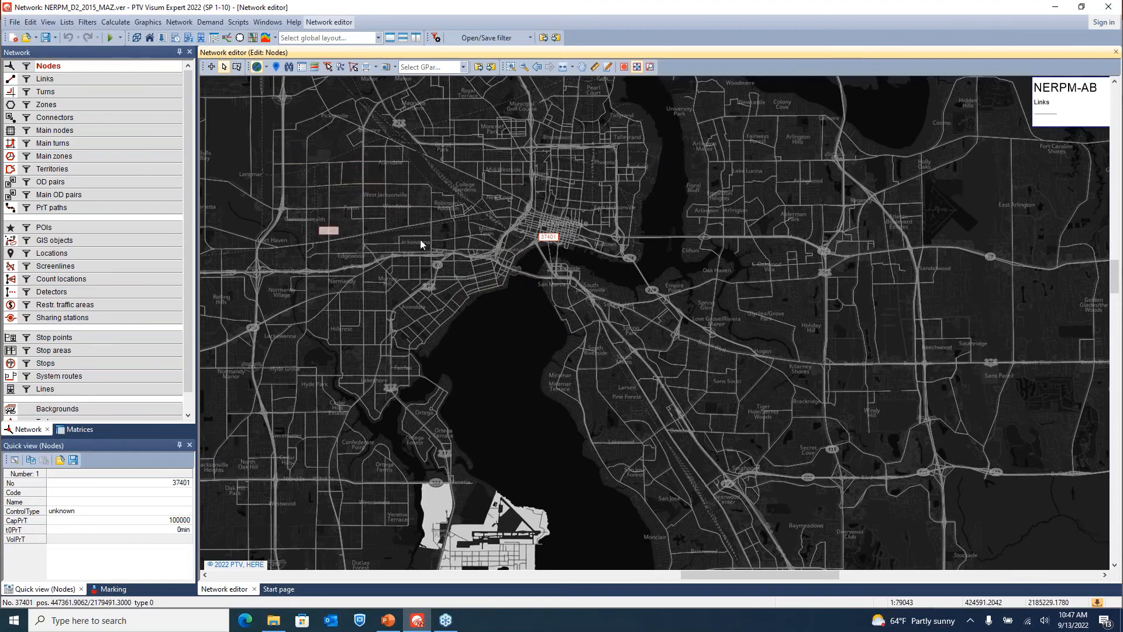
{"action": "left_click", "coordinate": [582, 67]}
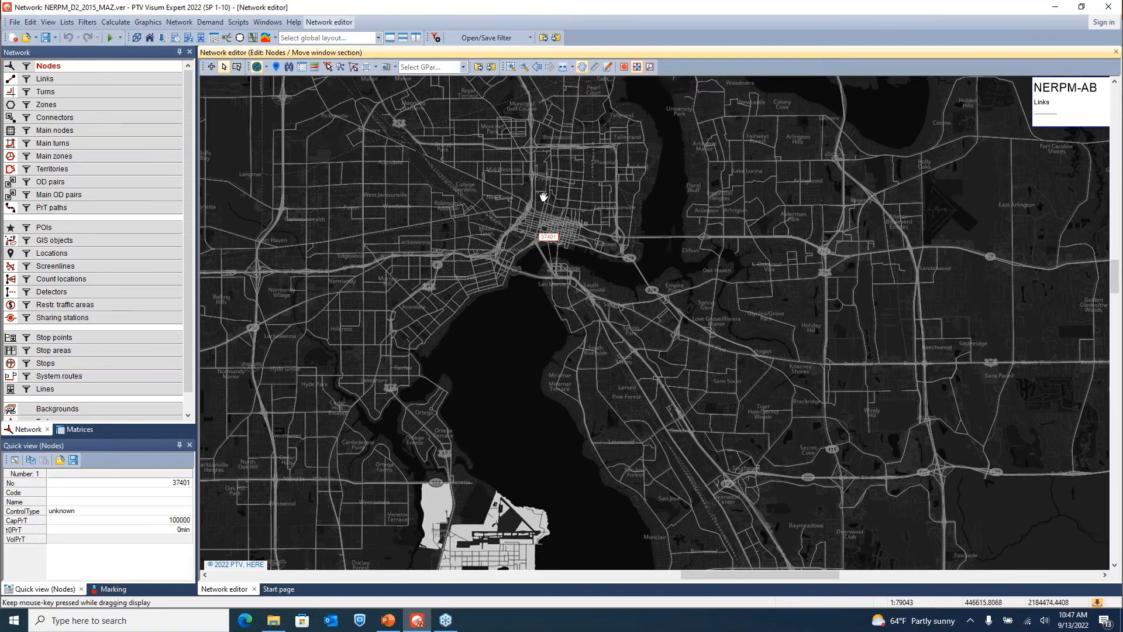
{"action": "left_click_drag", "start_coordinate": [537, 200], "coordinate": [423, 325]}
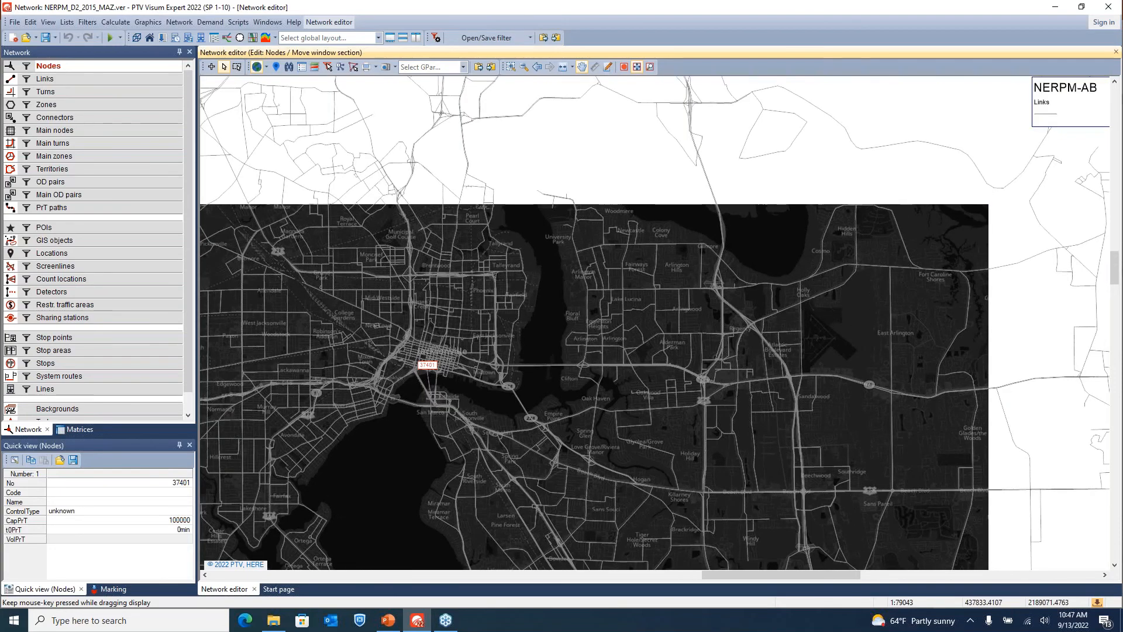
{"action": "left_click_drag", "start_coordinate": [363, 293], "coordinate": [652, 311]}
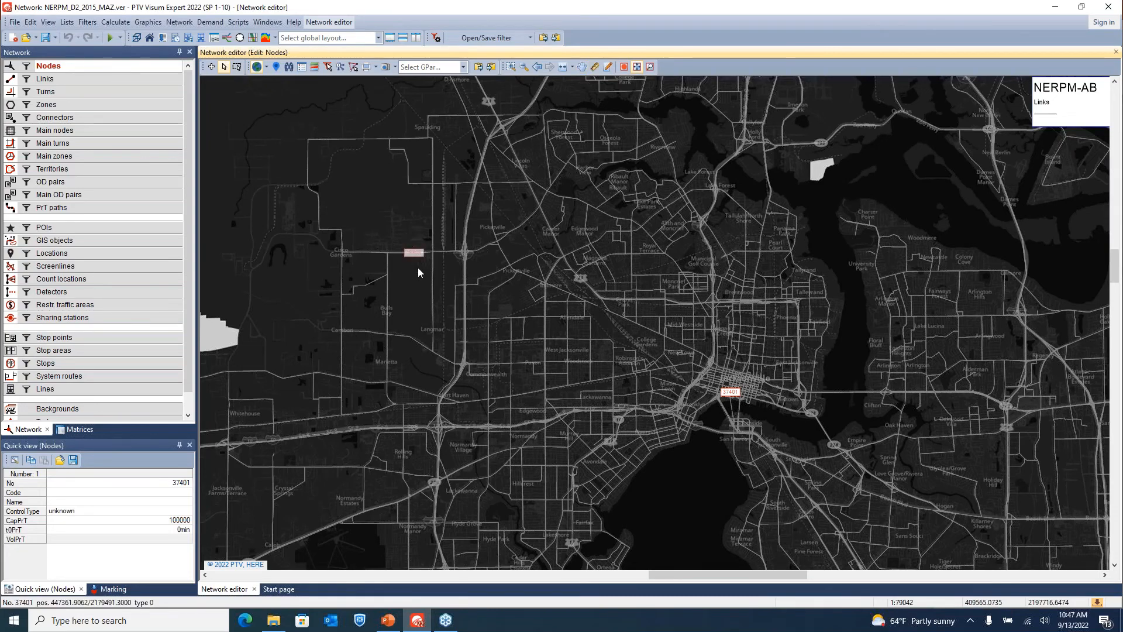
{"action": "left_click_drag", "start_coordinate": [417, 269], "coordinate": [313, 222]}
{"action": "left_click_drag", "start_coordinate": [547, 273], "coordinate": [369, 220]}
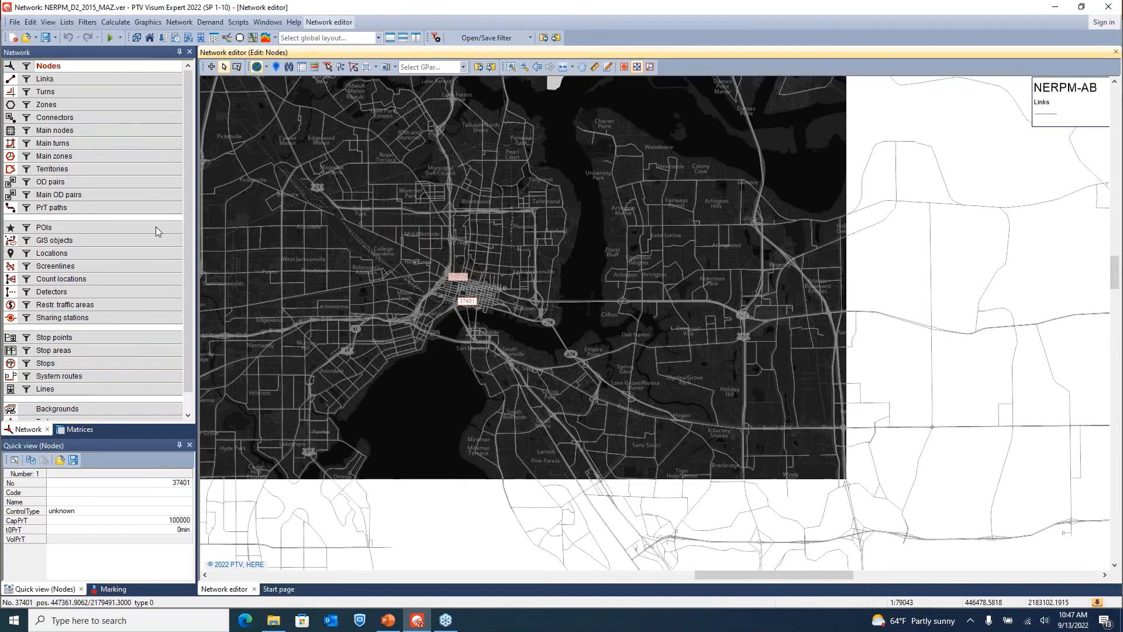
Make links the active network object, select a W 13TH ST link and review its attributes in the quick view.
{"action": "left_click", "coordinate": [58, 80]}
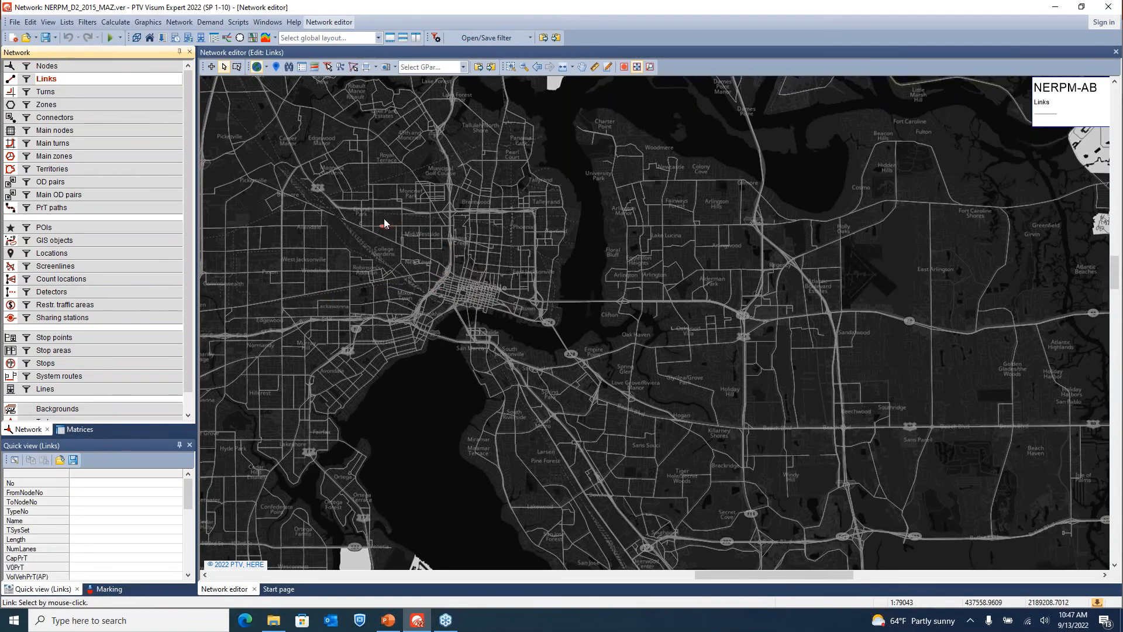
{"action": "scroll", "coordinate": [384, 218], "scroll_direction": "up", "scroll_amount": 3}
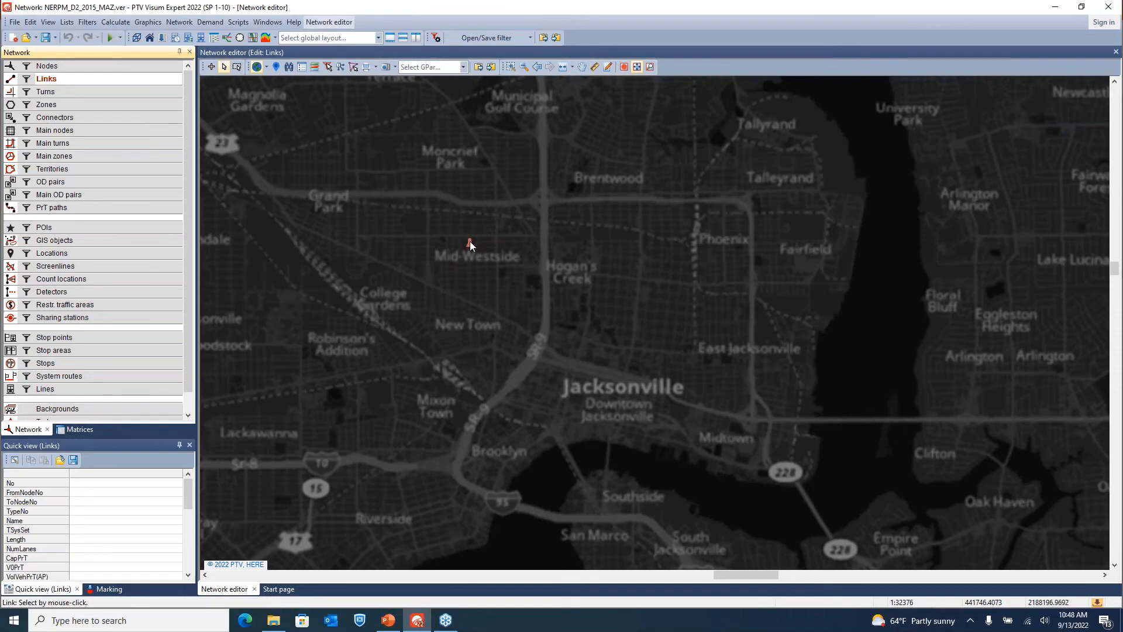
{"action": "left_click", "coordinate": [469, 243]}
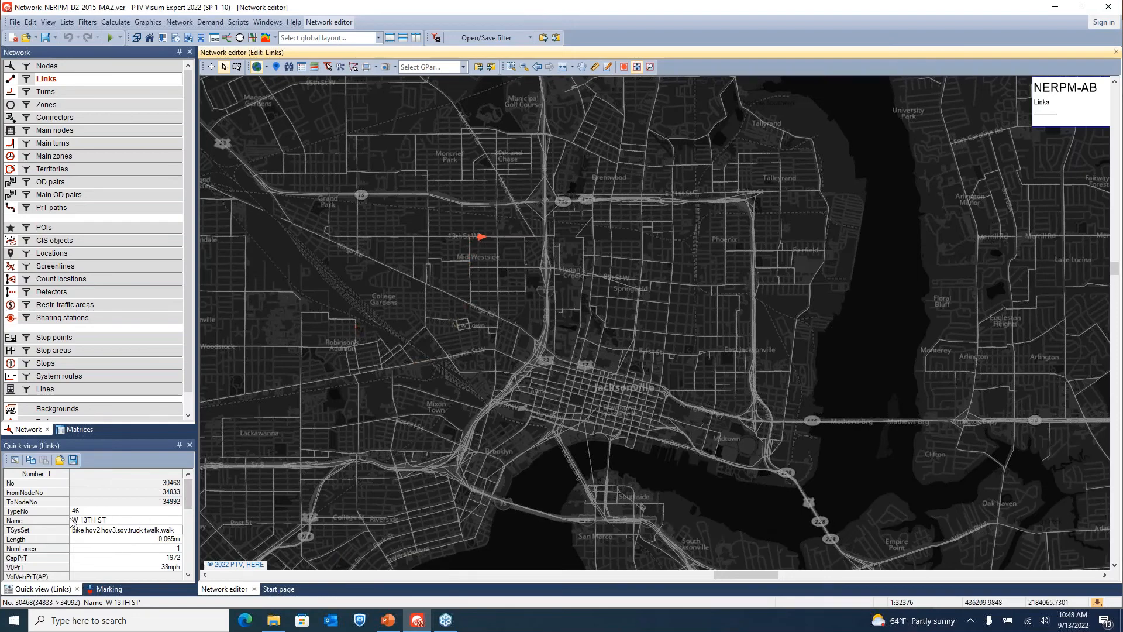
{"action": "scroll", "coordinate": [71, 522], "scroll_direction": "down", "scroll_amount": 10}
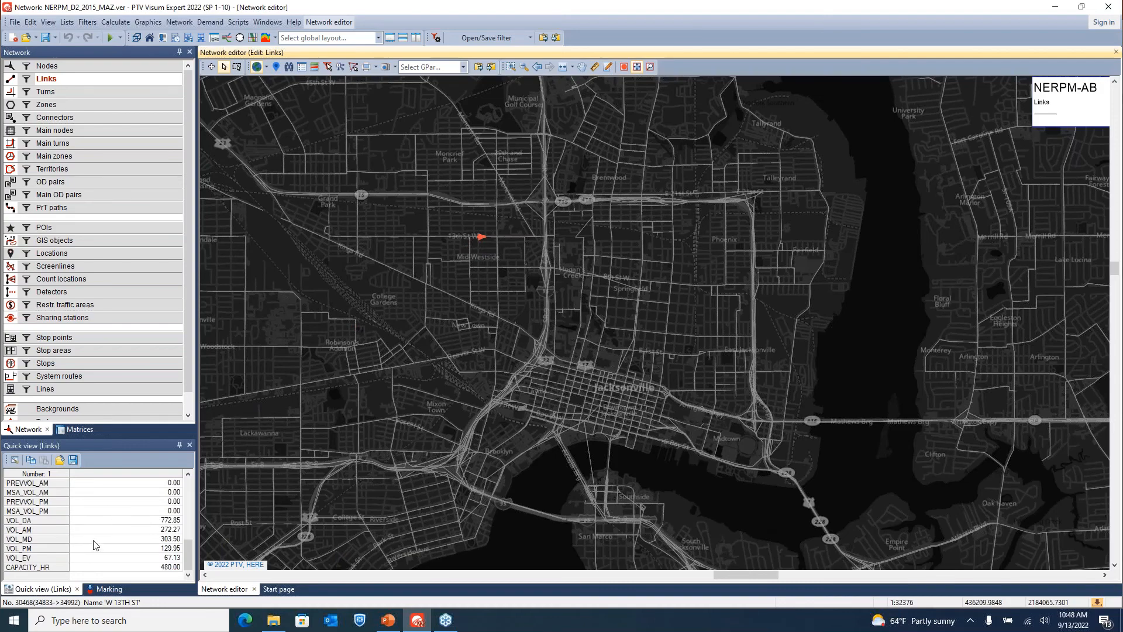
{"action": "left_click_drag", "start_coordinate": [189, 559], "coordinate": [184, 486]}
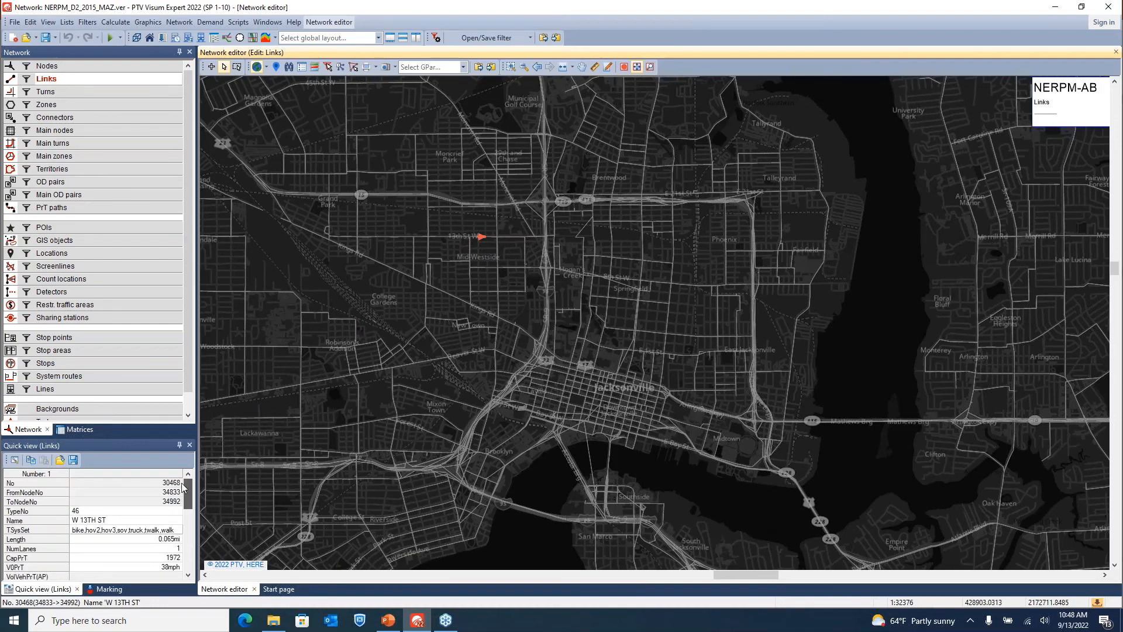
Open the attribute selection for the links quick view and examine the available standard and user-defined link attributes.
{"action": "left_click", "coordinate": [15, 460]}
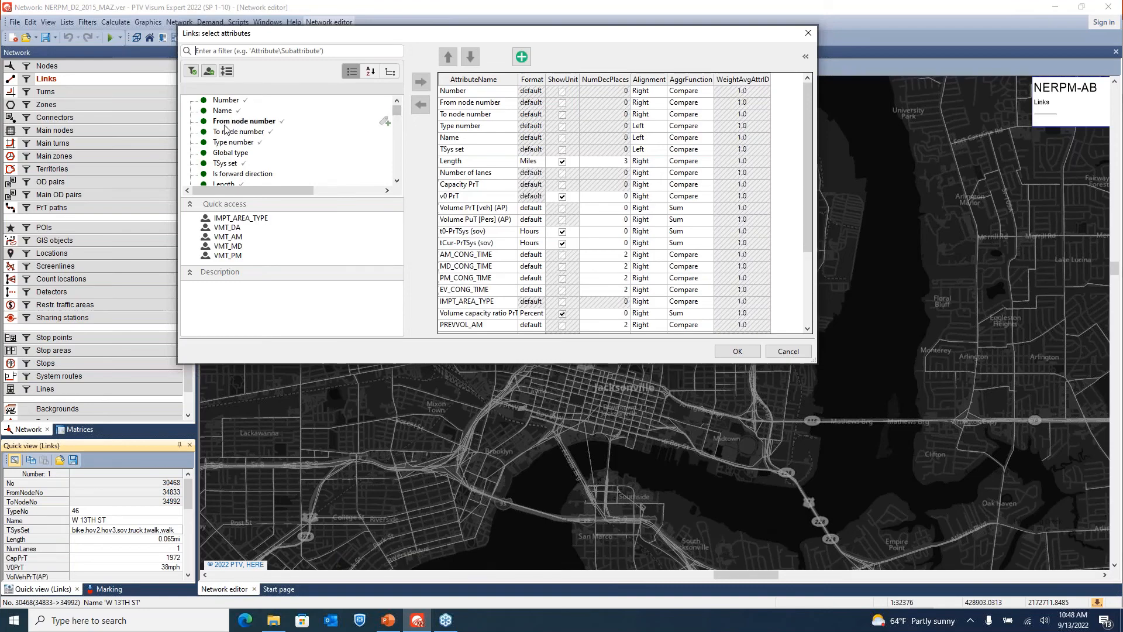
{"action": "scroll", "coordinate": [239, 129], "scroll_direction": "down", "scroll_amount": 2}
{"action": "scroll", "coordinate": [239, 130], "scroll_direction": "down", "scroll_amount": 2}
{"action": "scroll", "coordinate": [238, 117], "scroll_direction": "up", "scroll_amount": 4}
{"action": "scroll", "coordinate": [238, 130], "scroll_direction": "down", "scroll_amount": 3}
{"action": "scroll", "coordinate": [239, 130], "scroll_direction": "down", "scroll_amount": 8}
{"action": "scroll", "coordinate": [240, 135], "scroll_direction": "down", "scroll_amount": 8}
{"action": "scroll", "coordinate": [240, 135], "scroll_direction": "down", "scroll_amount": 8}
{"action": "scroll", "coordinate": [241, 135], "scroll_direction": "down", "scroll_amount": 8}
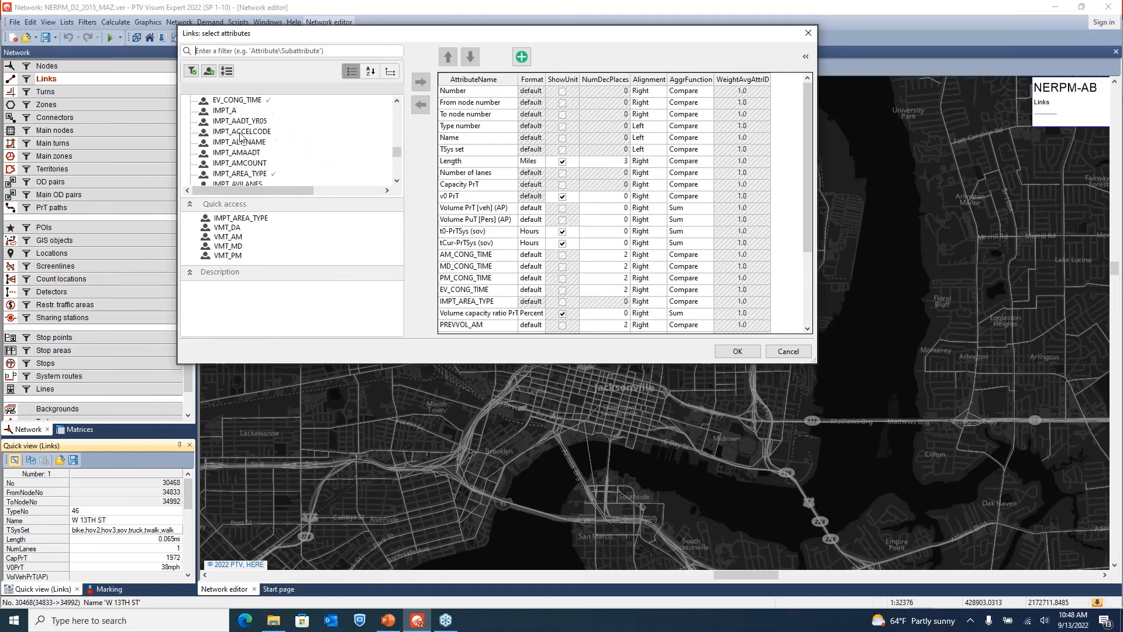
{"action": "scroll", "coordinate": [240, 135], "scroll_direction": "up", "scroll_amount": 2}
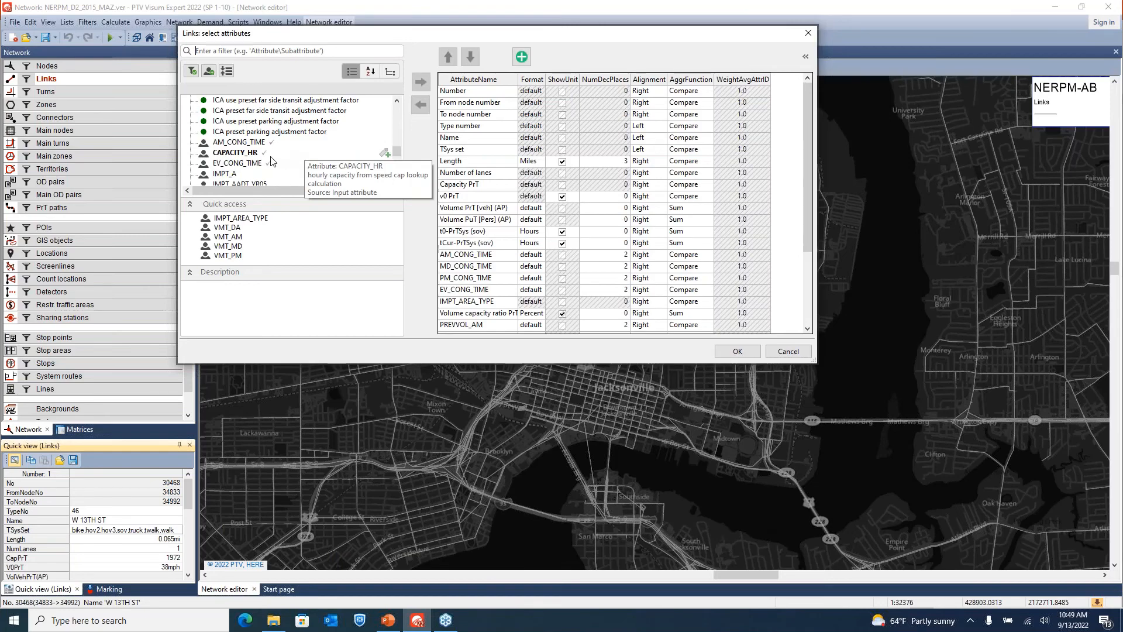
{"action": "scroll", "coordinate": [275, 161], "scroll_direction": "down", "scroll_amount": 3}
{"action": "scroll", "coordinate": [284, 158], "scroll_direction": "down", "scroll_amount": 7}
{"action": "left_click_drag", "start_coordinate": [398, 157], "coordinate": [394, 165]}
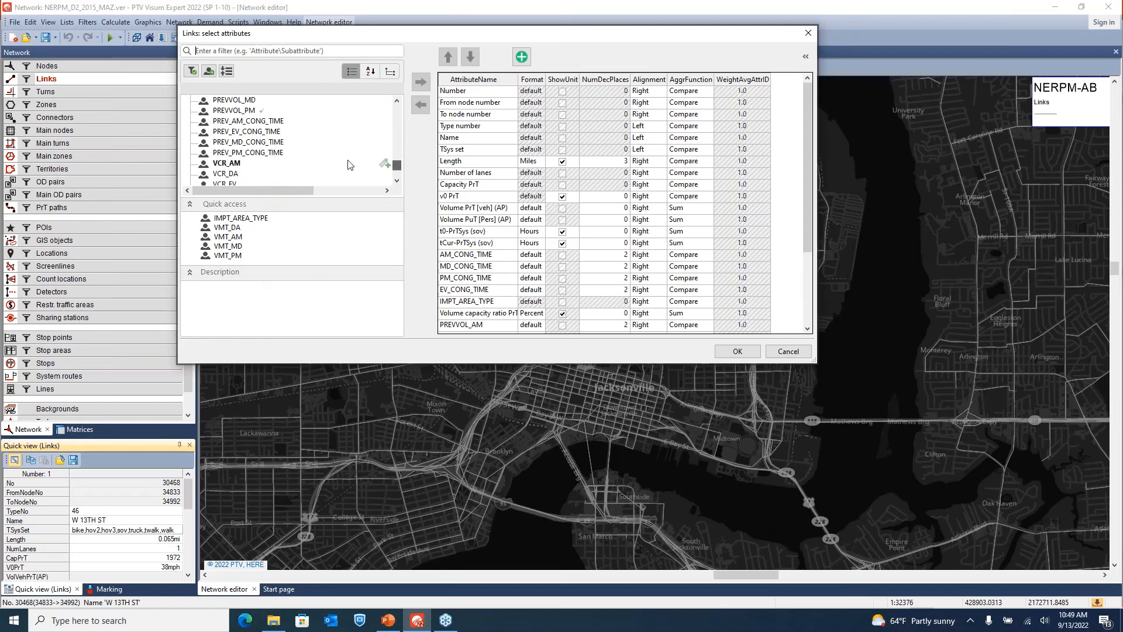
Try to add the VCR_AM attribute to the links quick view.
{"action": "left_click", "coordinate": [226, 165]}
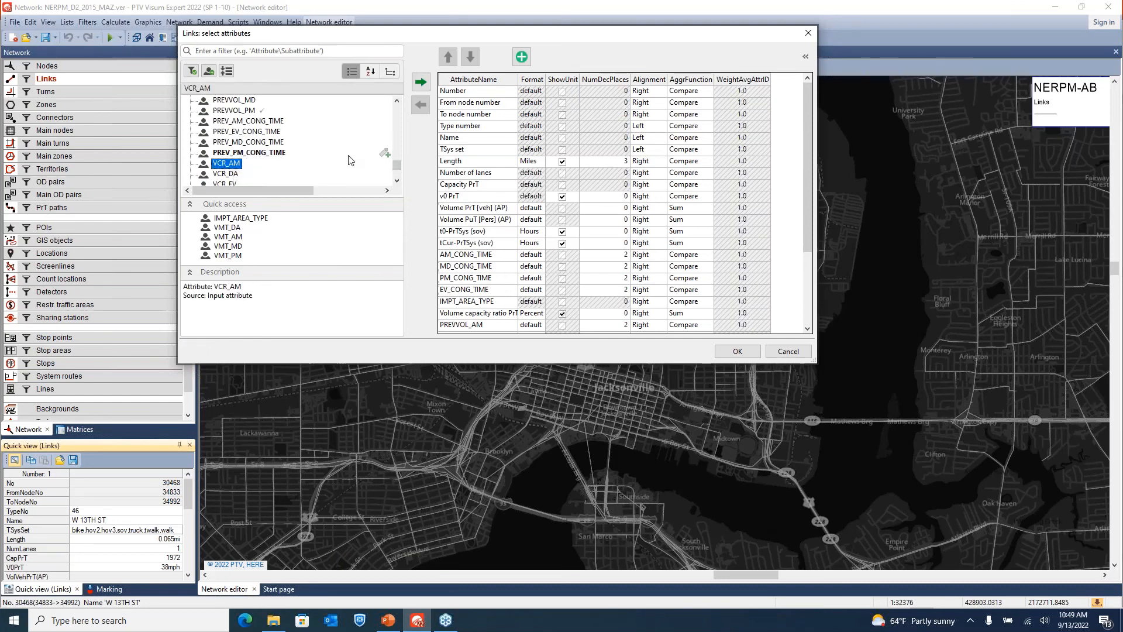
{"action": "left_click", "coordinate": [421, 82]}
{"action": "left_click", "coordinate": [799, 353]}
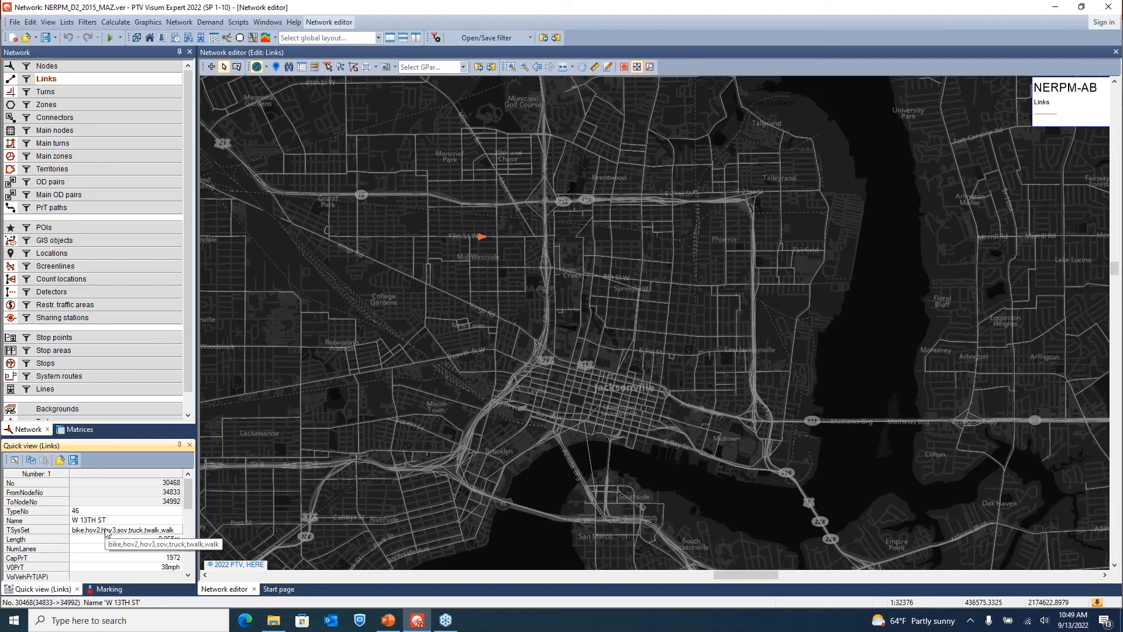
Select the W 13TH ST link farther east, review its basic properties in the link editor and leave them unedited.
{"action": "left_click", "coordinate": [91, 512]}
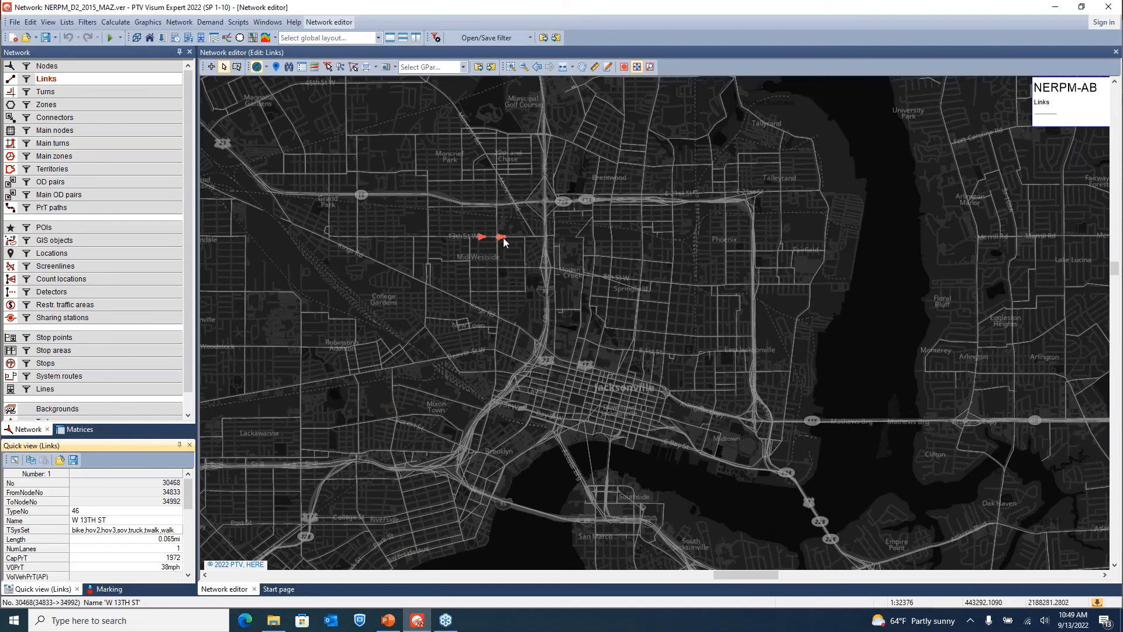
{"action": "left_click", "coordinate": [503, 237]}
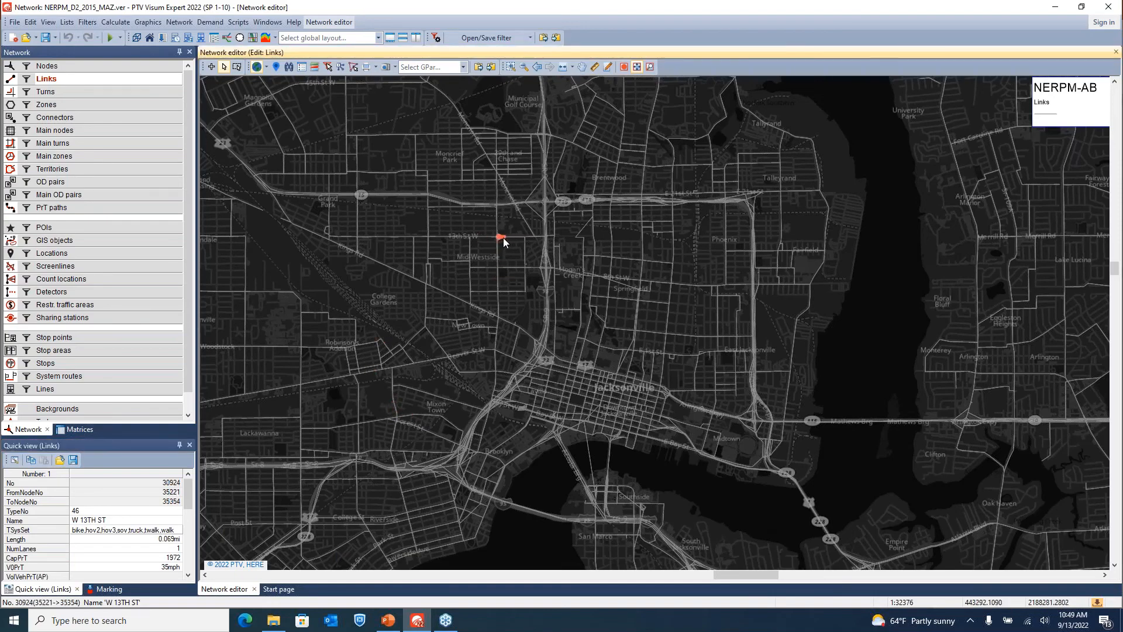
{"action": "double_click", "coordinate": [503, 237]}
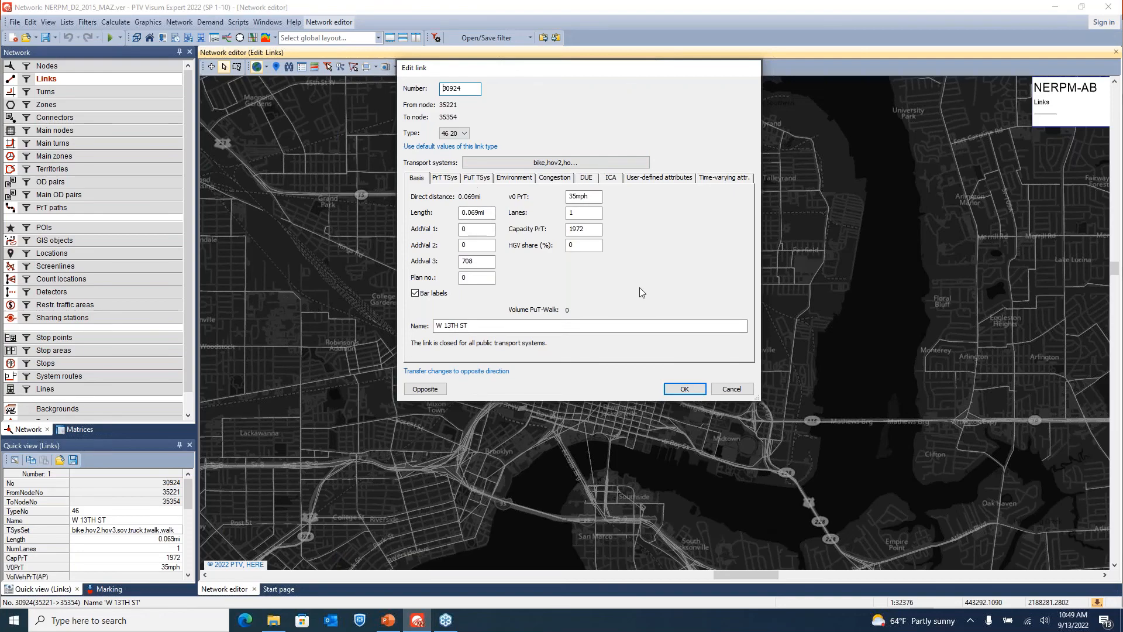
{"action": "left_click_drag", "start_coordinate": [582, 73], "coordinate": [535, 105]}
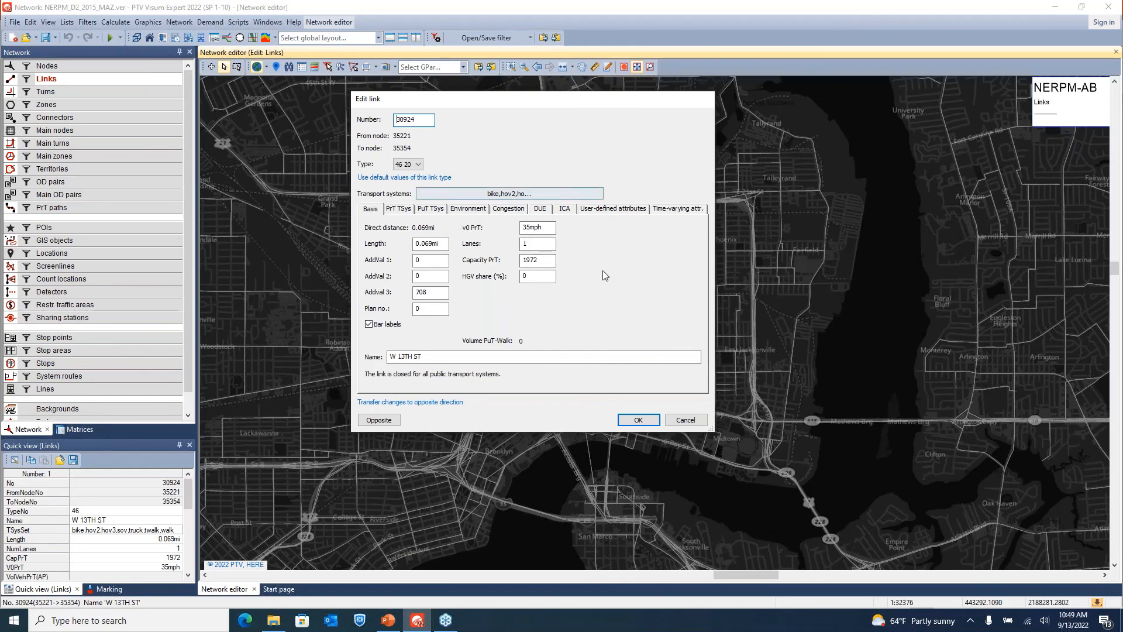
{"action": "left_click", "coordinate": [685, 420]}
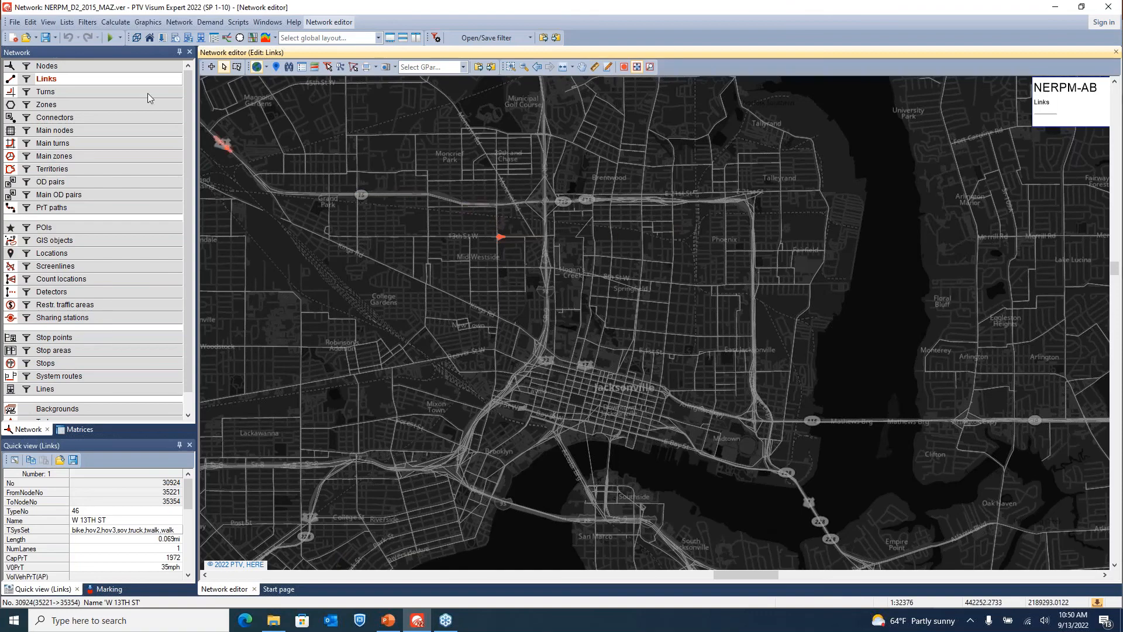
Open the network list of links and look through its attribute columns.
{"action": "left_click", "coordinate": [64, 24]}
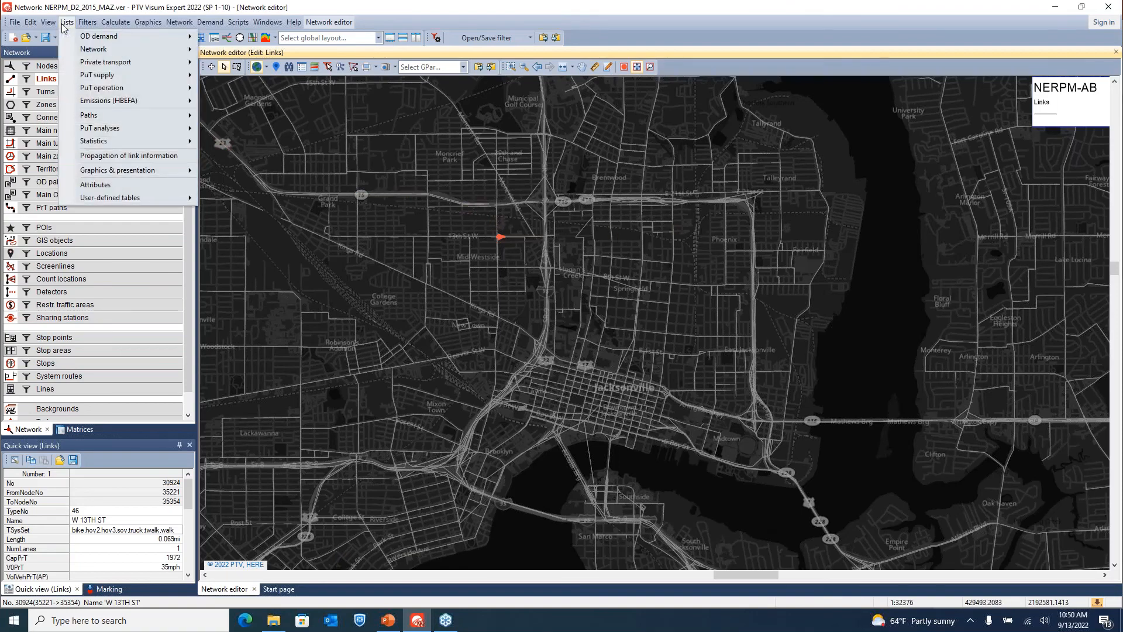
{"action": "mouse_move", "coordinate": [117, 50]}
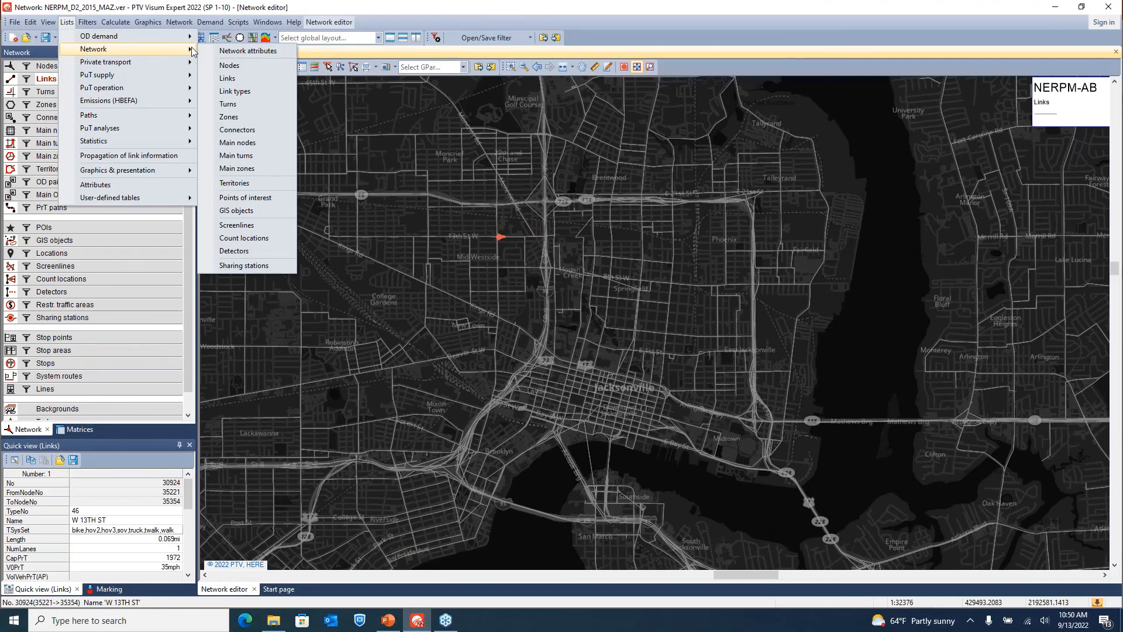
{"action": "left_click", "coordinate": [263, 81]}
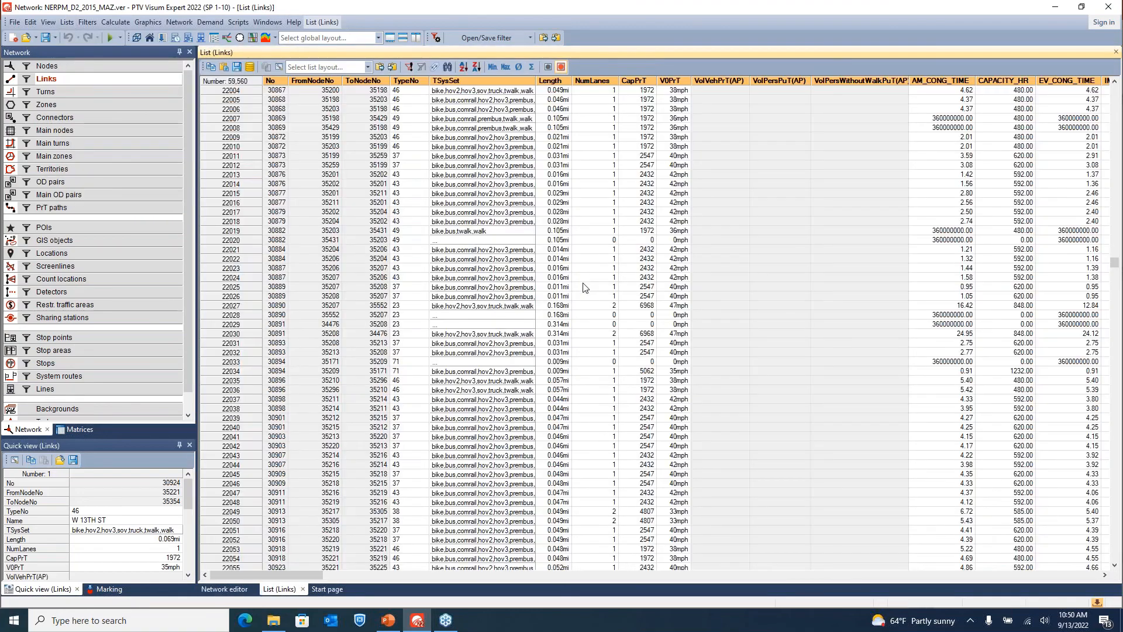
{"action": "left_click_drag", "start_coordinate": [326, 578], "coordinate": [181, 569]}
Review the attributes chosen for the links list in its attribute selection, from Number to VOL_PM, without changing them.
{"action": "left_click", "coordinate": [280, 67]}
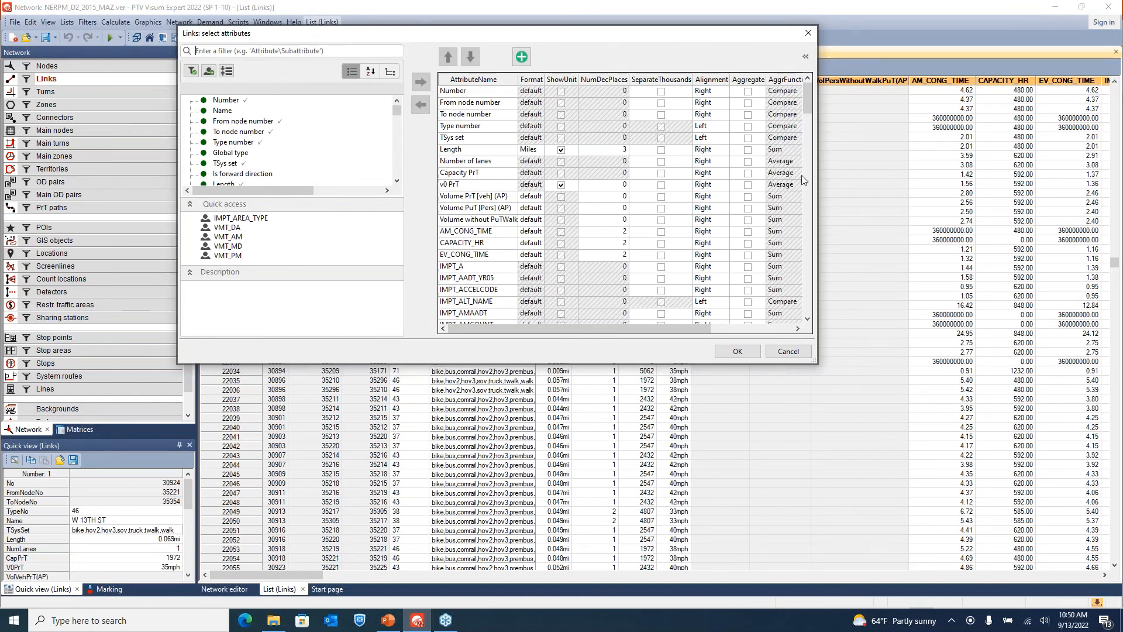
{"action": "left_click_drag", "start_coordinate": [810, 112], "coordinate": [813, 307]}
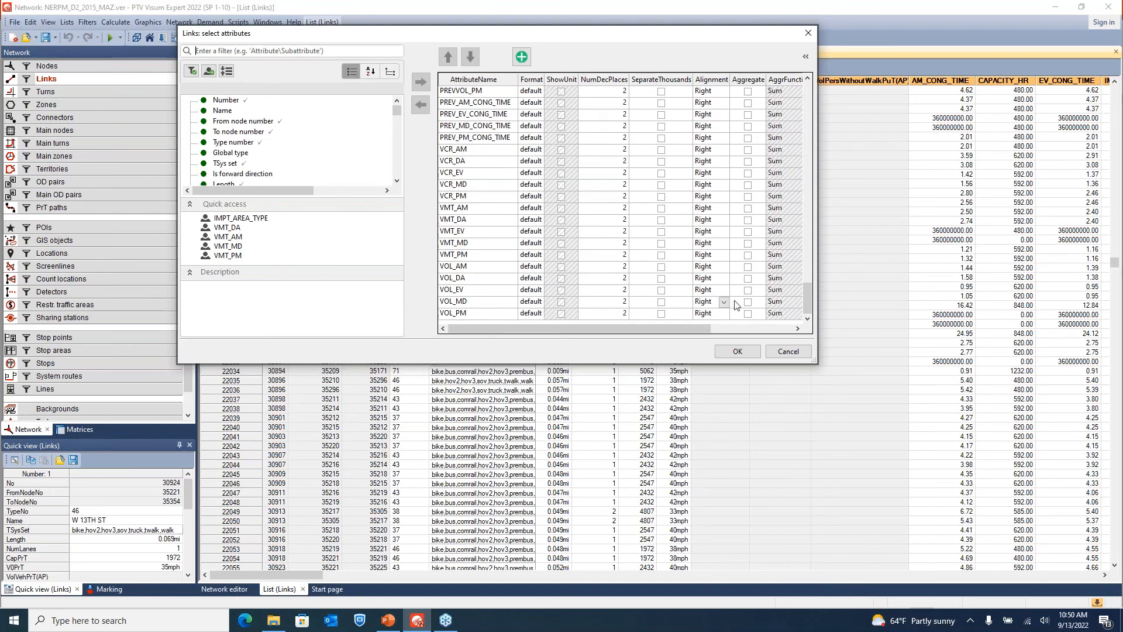
{"action": "left_click_drag", "start_coordinate": [807, 300], "coordinate": [815, 97]}
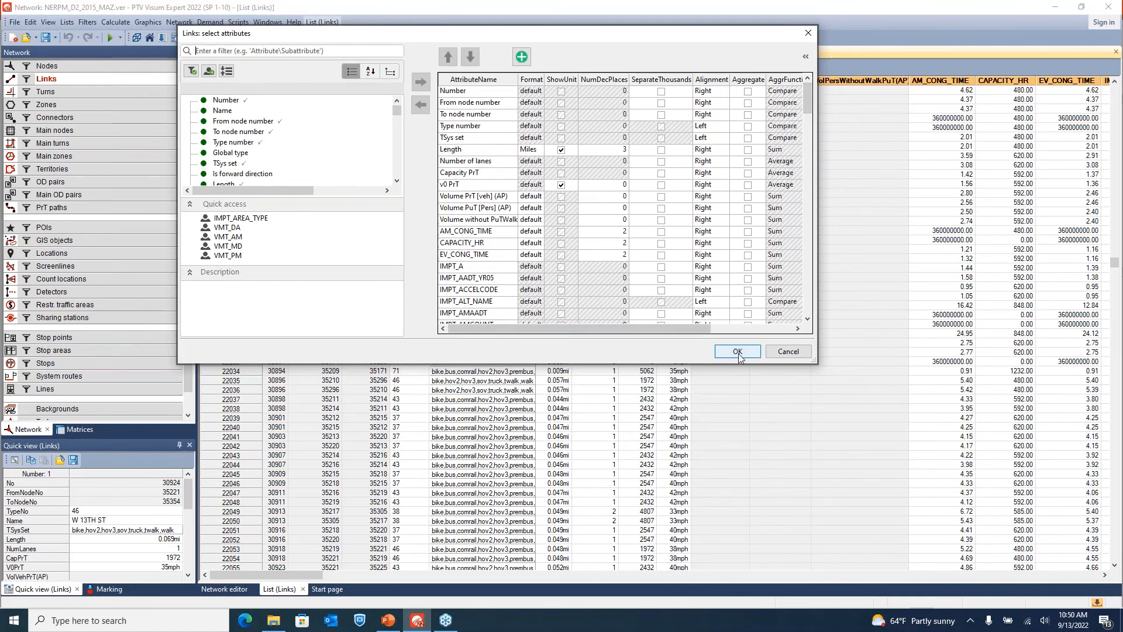
{"action": "left_click", "coordinate": [786, 352]}
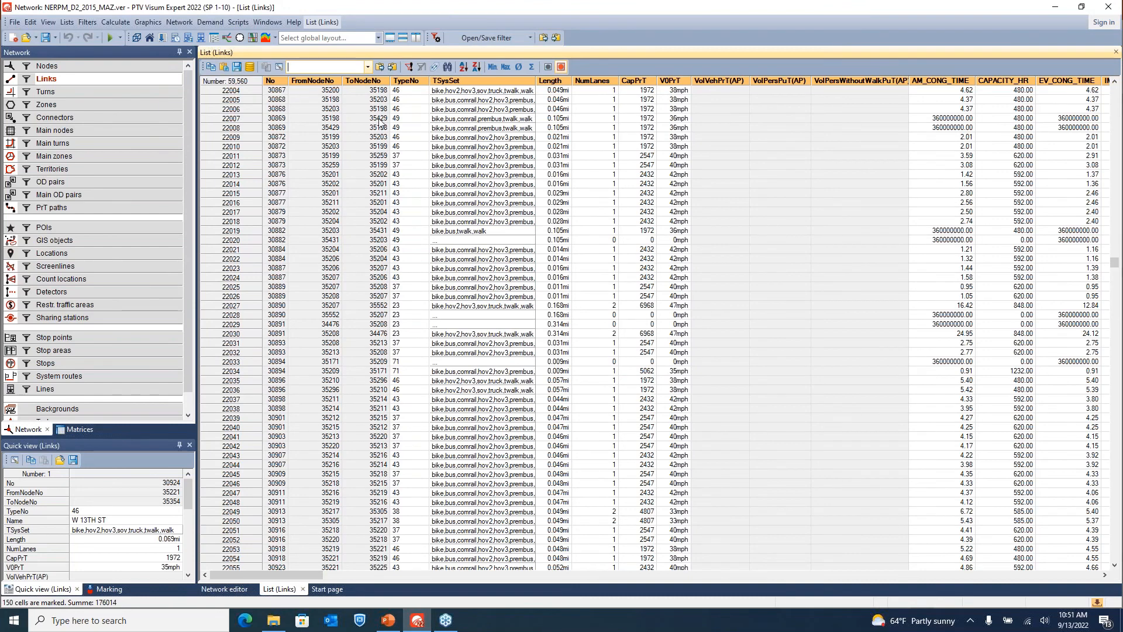
Check the saved layouts available for the links list and the list command offered for turns, without applying either.
{"action": "left_click", "coordinate": [368, 68]}
{"action": "left_click", "coordinate": [636, 310]}
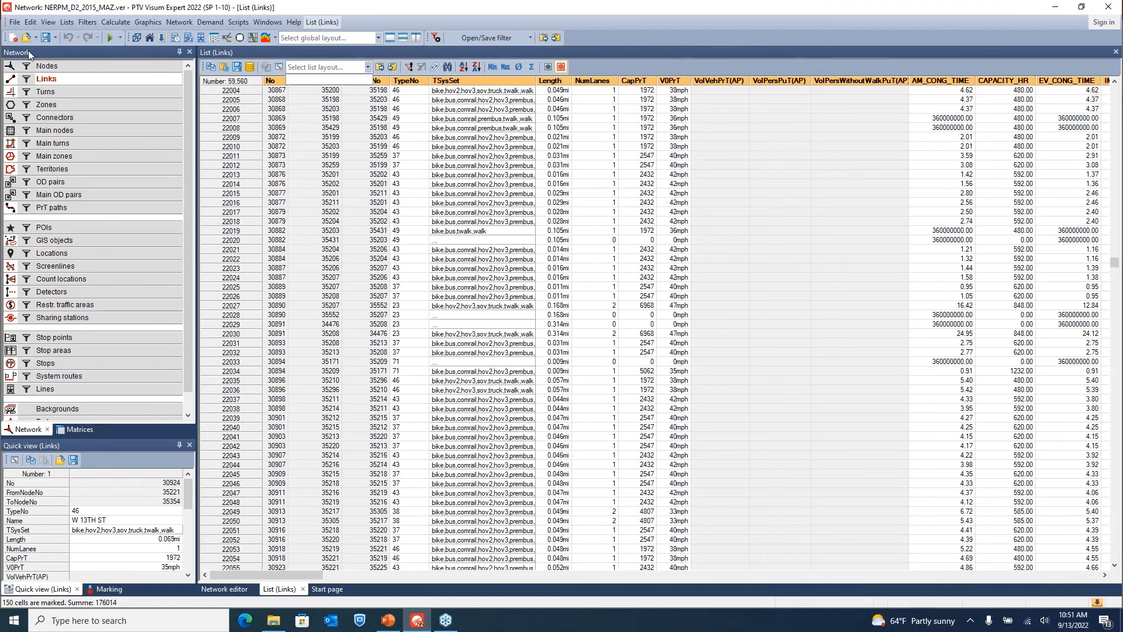
{"action": "right_click", "coordinate": [61, 92]}
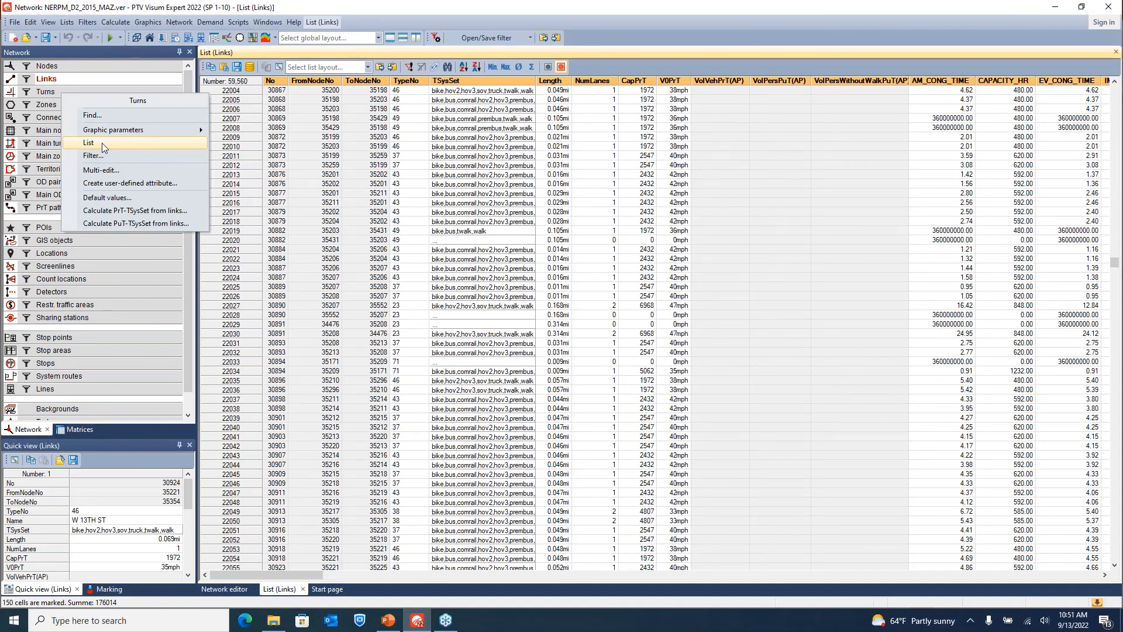
{"action": "left_click", "coordinate": [627, 47]}
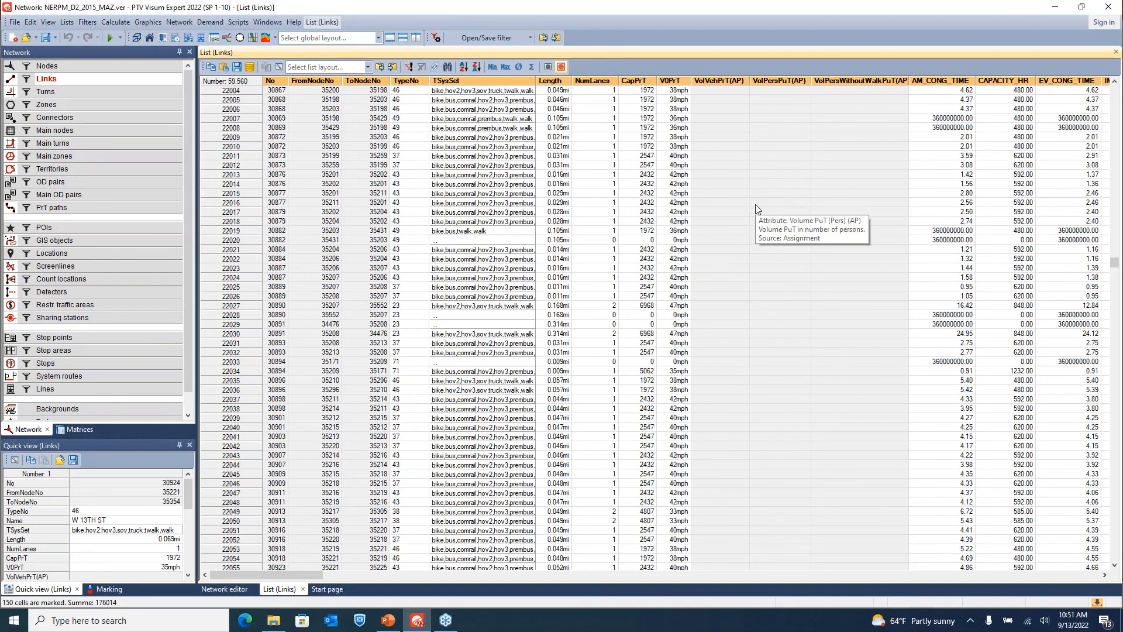
Return to the network map and zoom to a window section around downtown Jacksonville.
{"action": "left_click", "coordinate": [229, 590]}
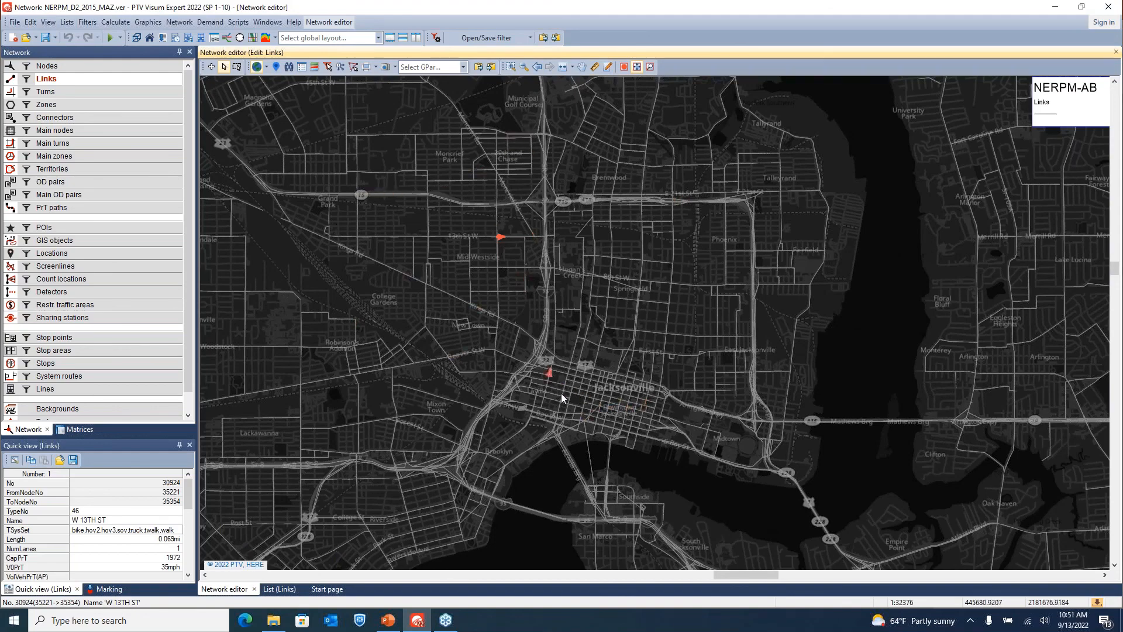
{"action": "left_click", "coordinate": [513, 68]}
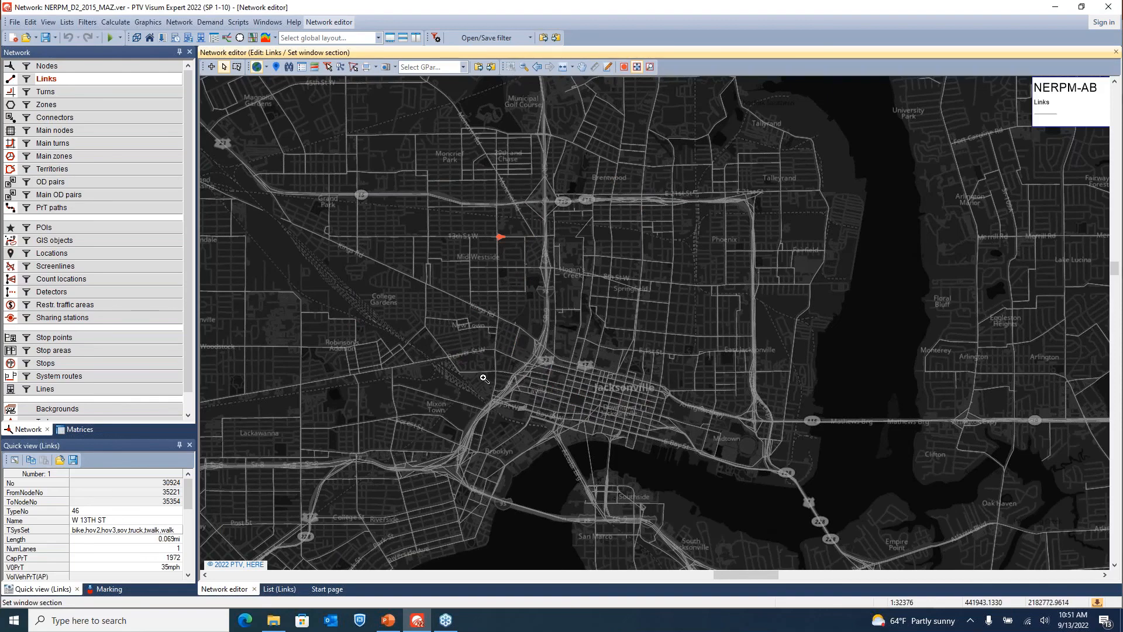
{"action": "left_click_drag", "start_coordinate": [689, 448], "coordinate": [477, 328]}
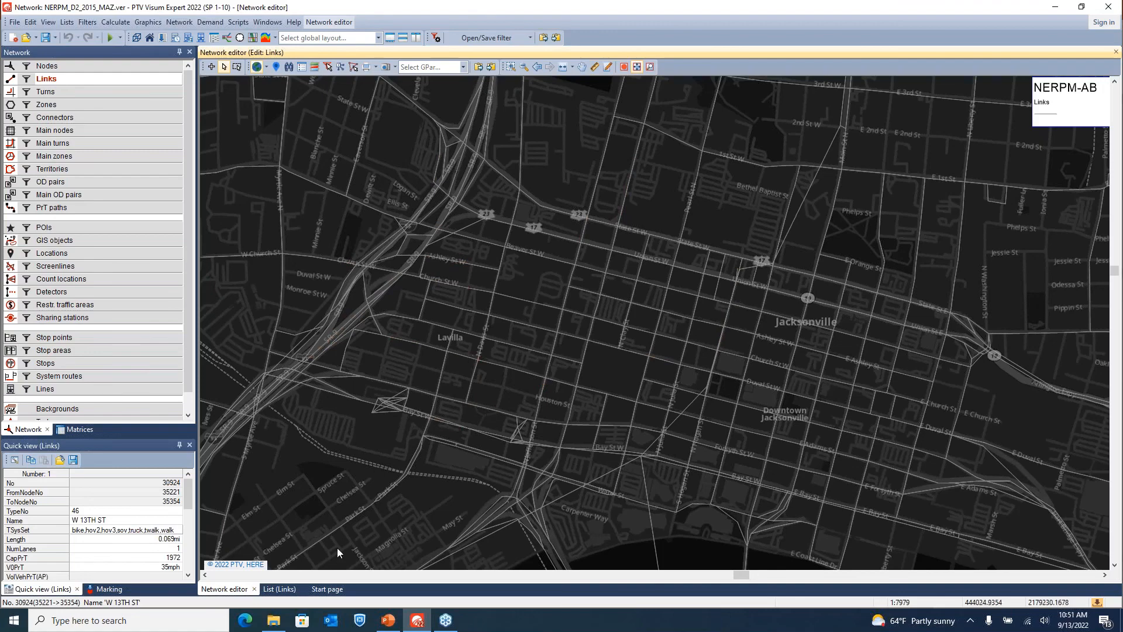
Close the start page and arrange the network editor and links list side by side, with the map wider.
{"action": "left_click", "coordinate": [252, 592]}
{"action": "left_click", "coordinate": [416, 37]}
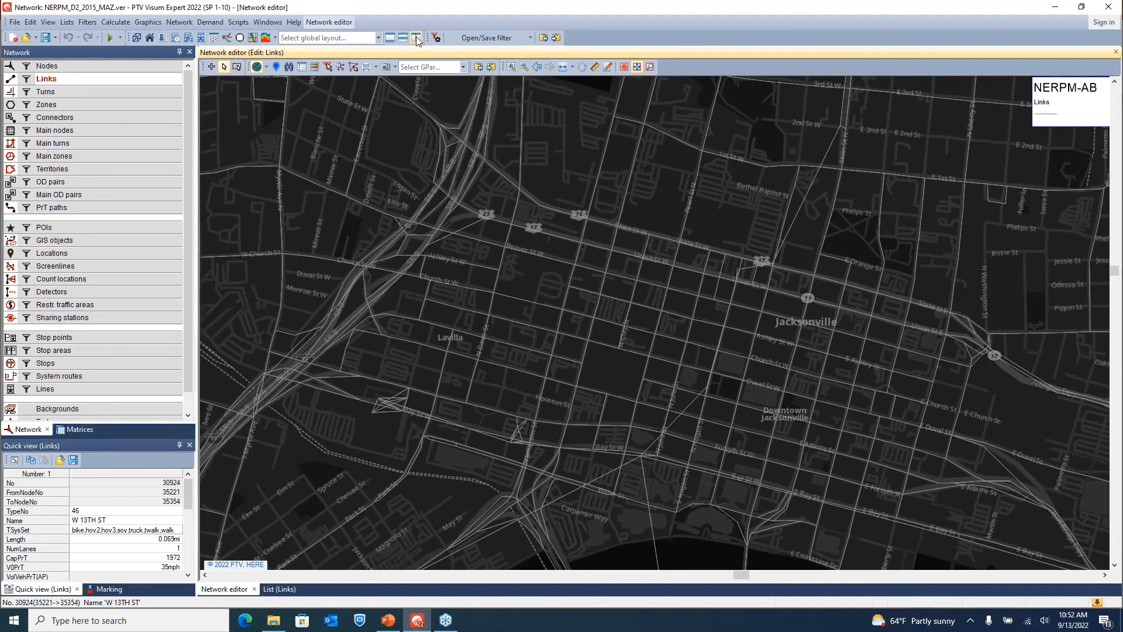
{"action": "left_click", "coordinate": [415, 37]}
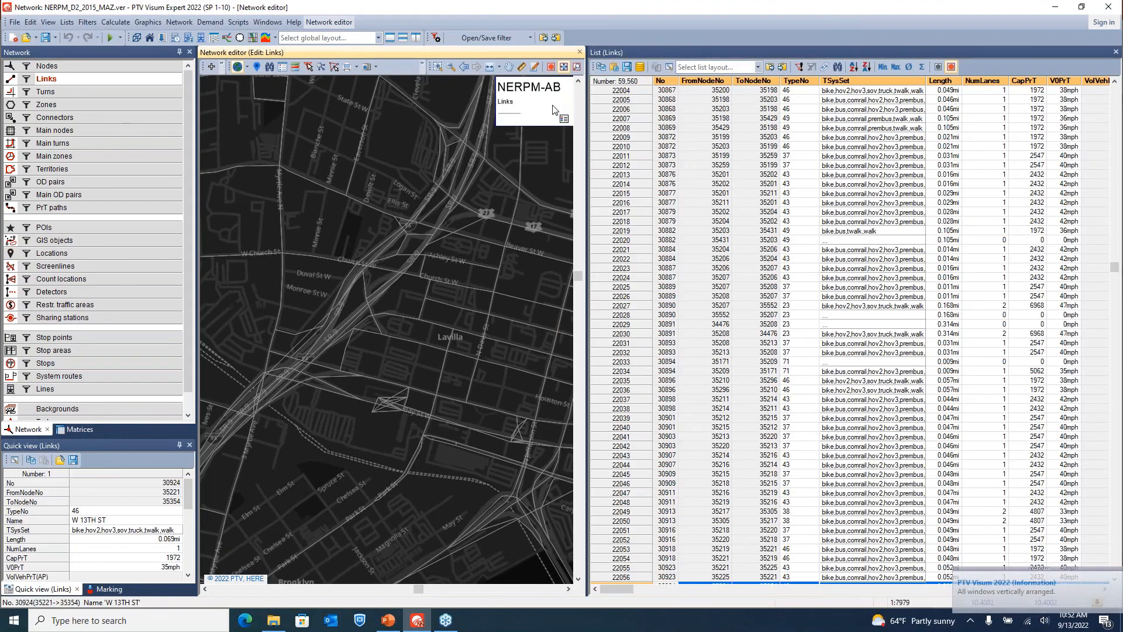
{"action": "left_click_drag", "start_coordinate": [590, 316], "coordinate": [754, 315]}
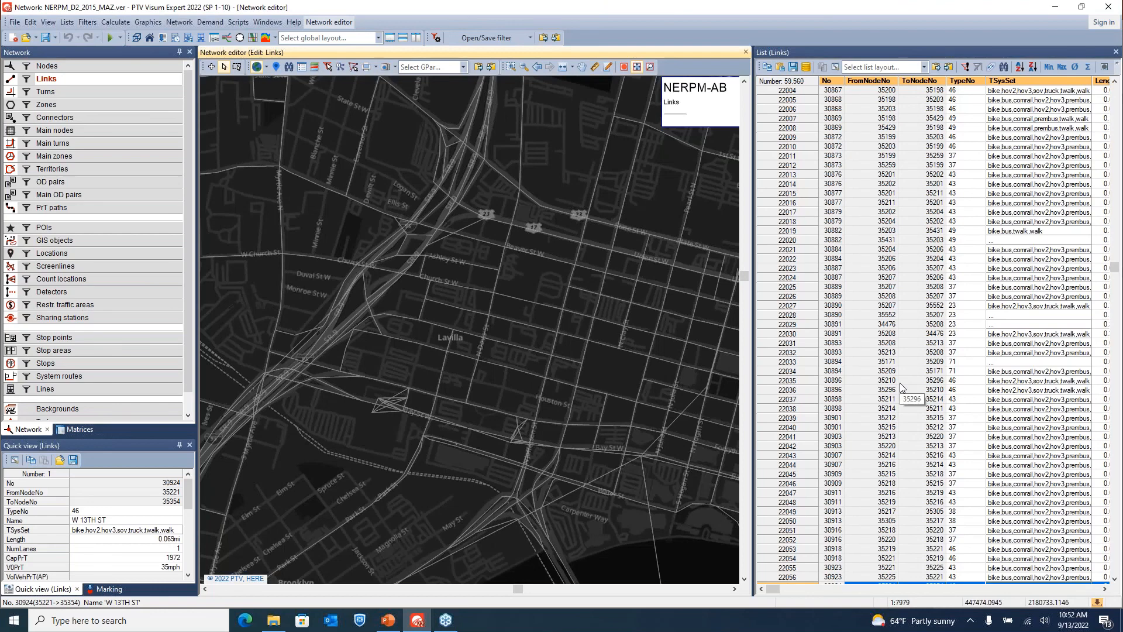
{"action": "left_click", "coordinate": [799, 261]}
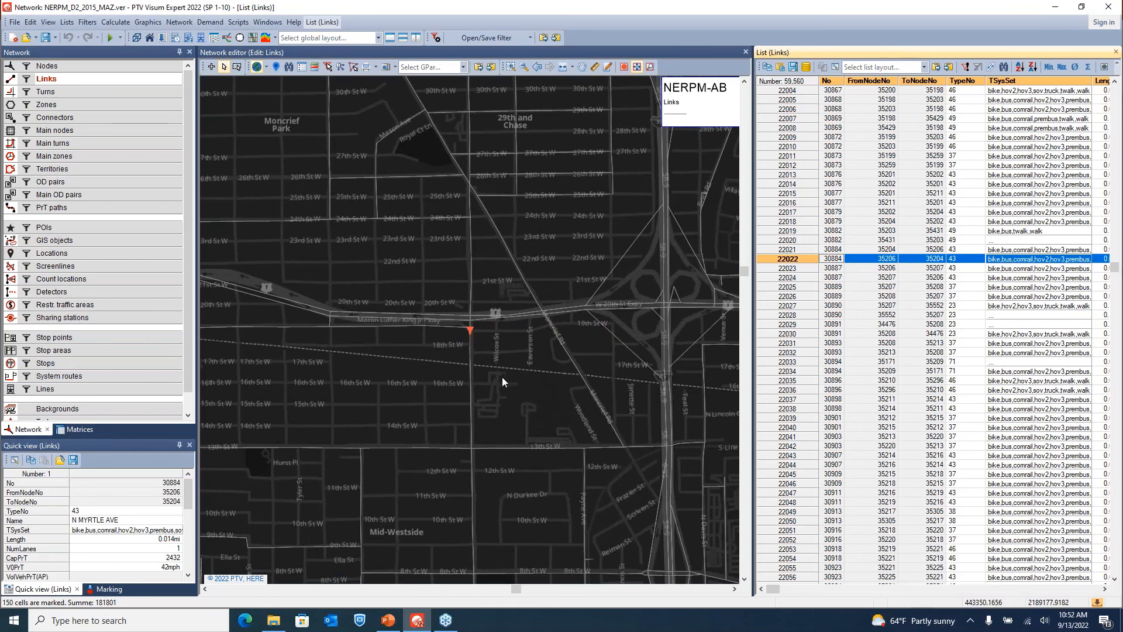
{"action": "left_click", "coordinate": [796, 353]}
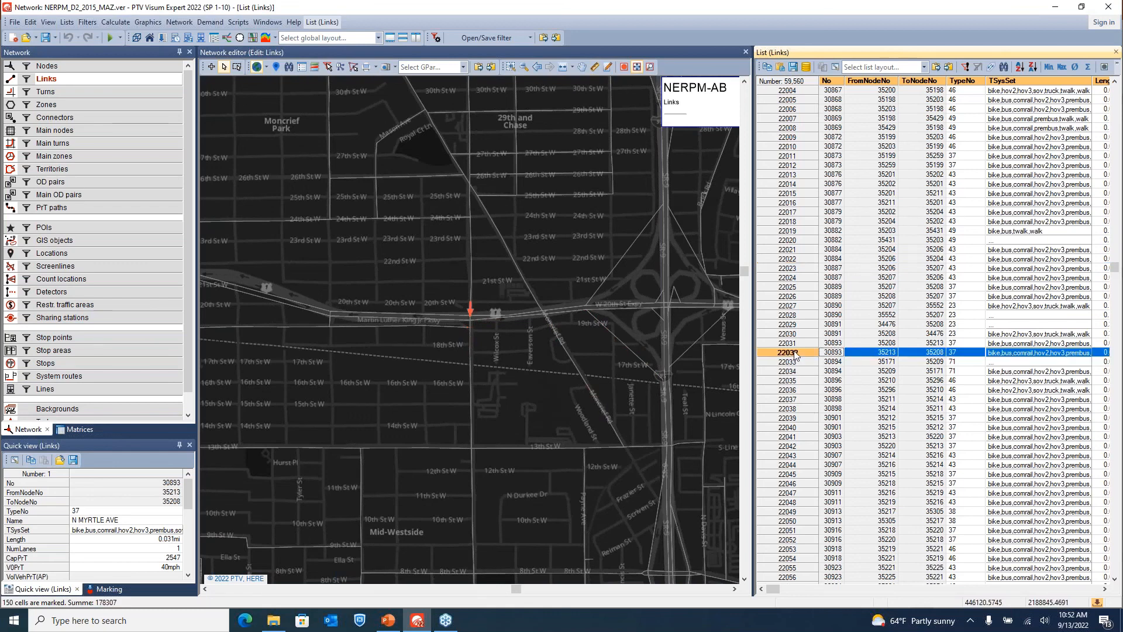